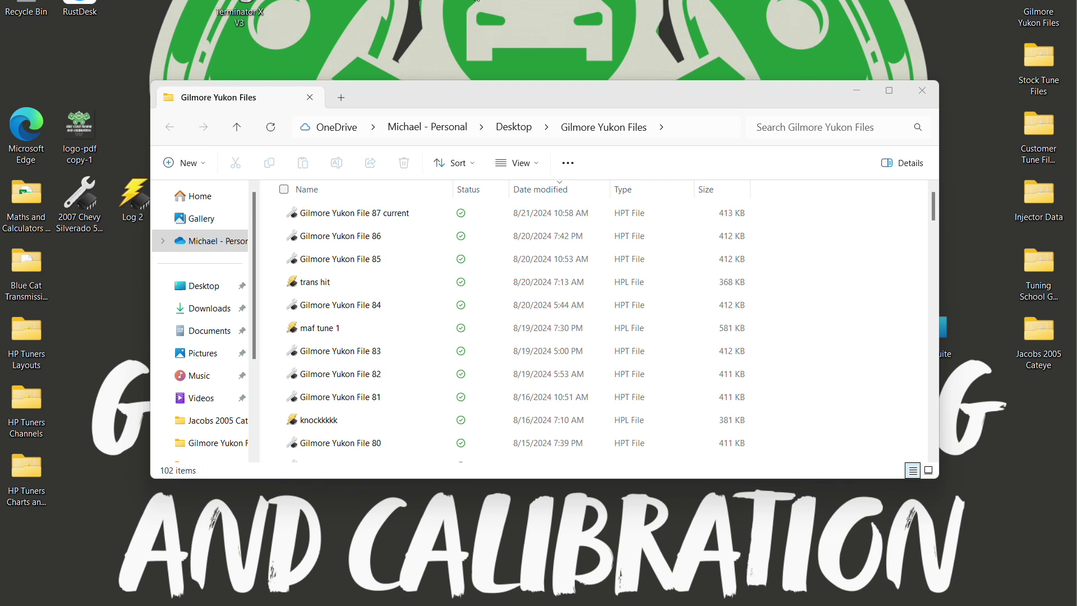
Open the 'maf tune 1' HPL log from the Gilmore Yukon Files folder in VCM Scanner
{"action": "left_click", "coordinate": [362, 331]}
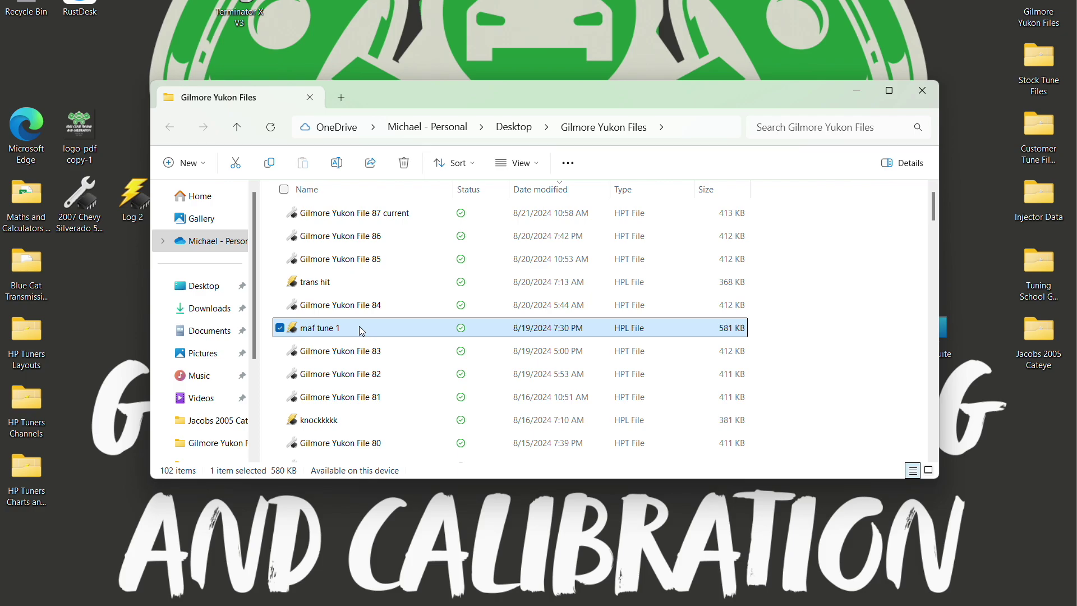
{"action": "double_click", "coordinate": [362, 331]}
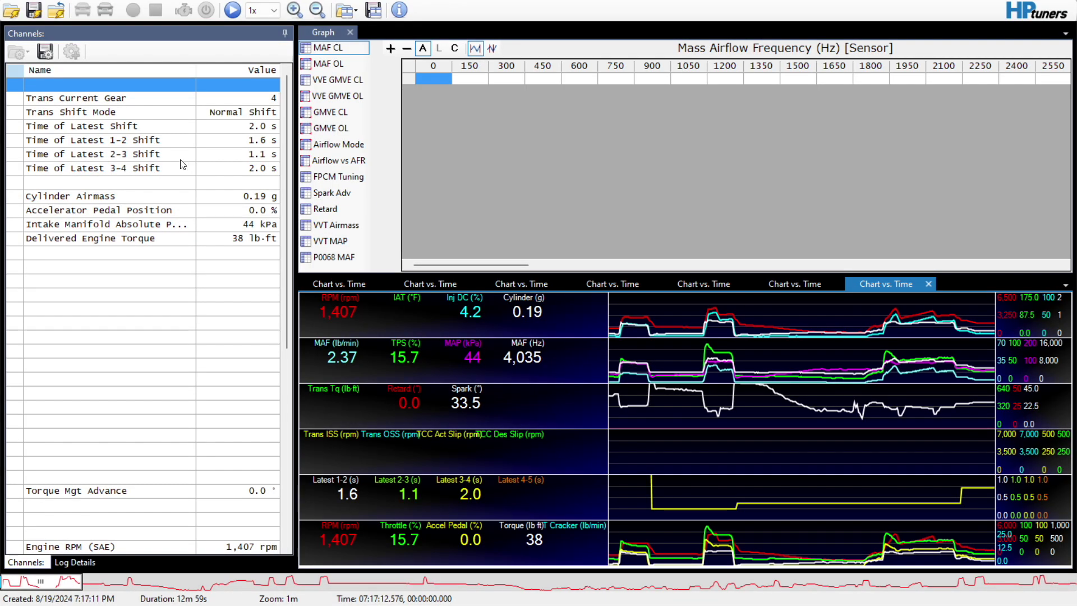
Scroll the Channels list down and back to the top, then bring up the chart panel options
{"action": "left_click", "coordinate": [287, 279]}
{"action": "left_click_drag", "start_coordinate": [287, 279], "coordinate": [278, 485]}
{"action": "scroll", "coordinate": [249, 244], "scroll_direction": "up", "scroll_amount": 8}
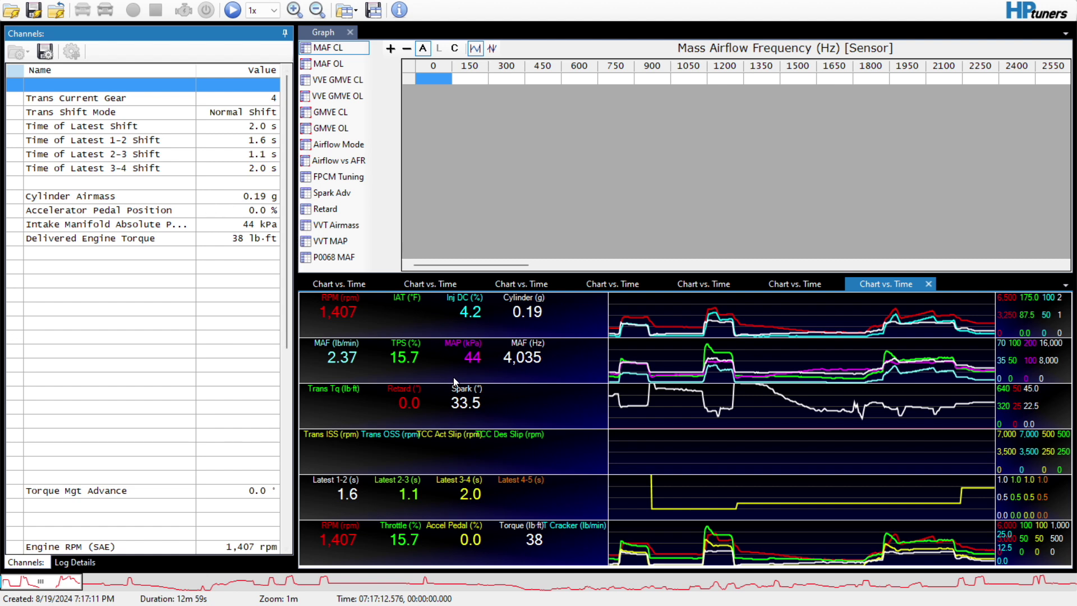
{"action": "right_click", "coordinate": [428, 346]}
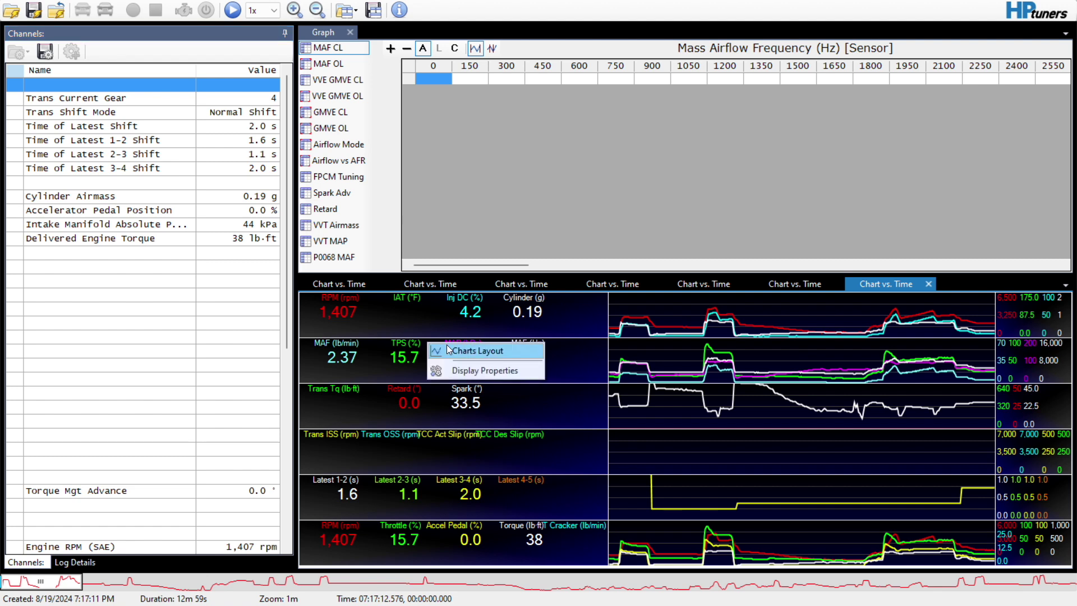
Remove every chart group and load the GM 4 Speed Charts.Charts layout in the chart layout editor
{"action": "left_click", "coordinate": [447, 344]}
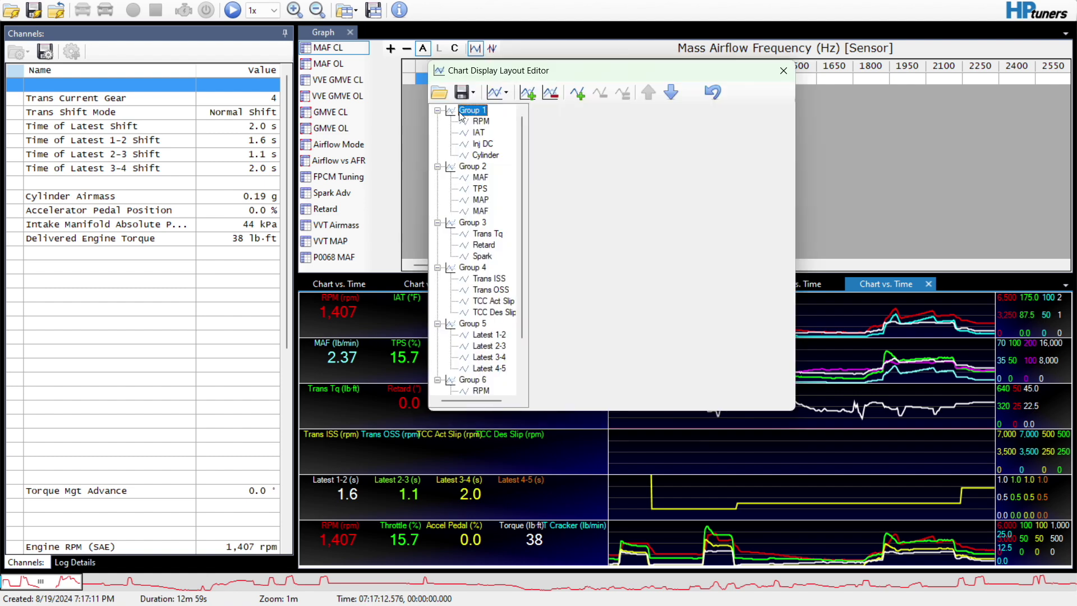
{"action": "left_click", "coordinate": [550, 92]}
{"action": "left_click", "coordinate": [550, 92]}
{"action": "left_click", "coordinate": [549, 92]}
{"action": "left_click", "coordinate": [550, 92]}
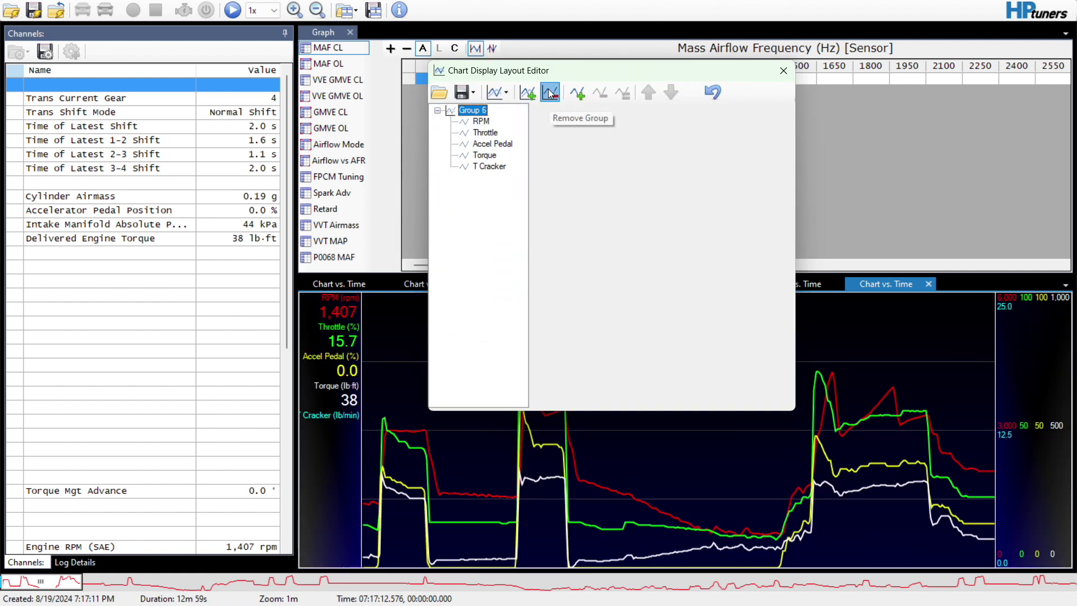
{"action": "left_click", "coordinate": [550, 92]}
{"action": "left_click", "coordinate": [437, 92]}
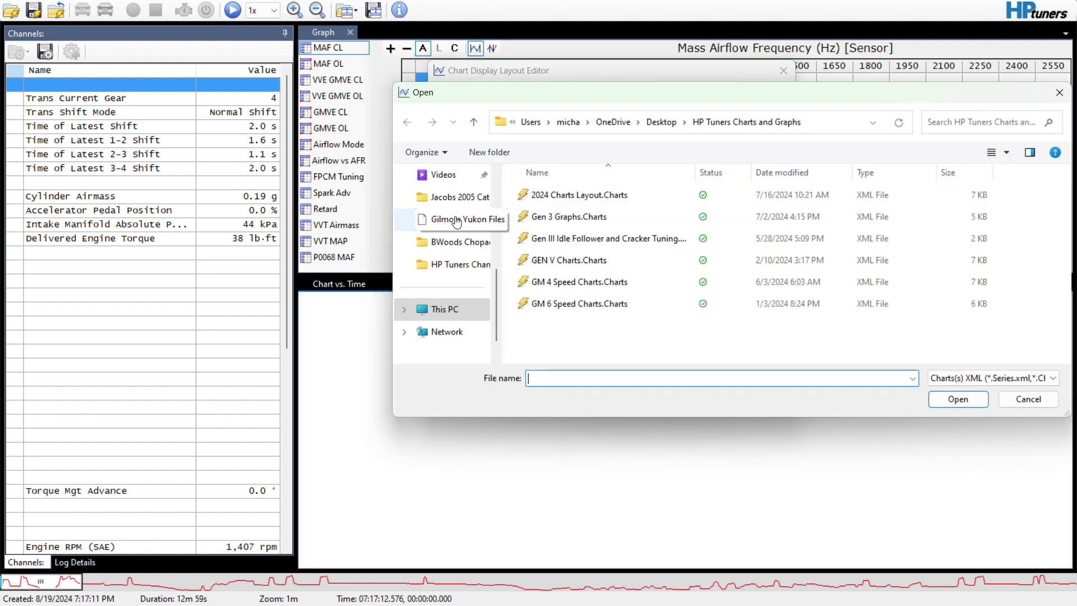
{"action": "left_click", "coordinate": [583, 284]}
{"action": "double_click", "coordinate": [584, 285]}
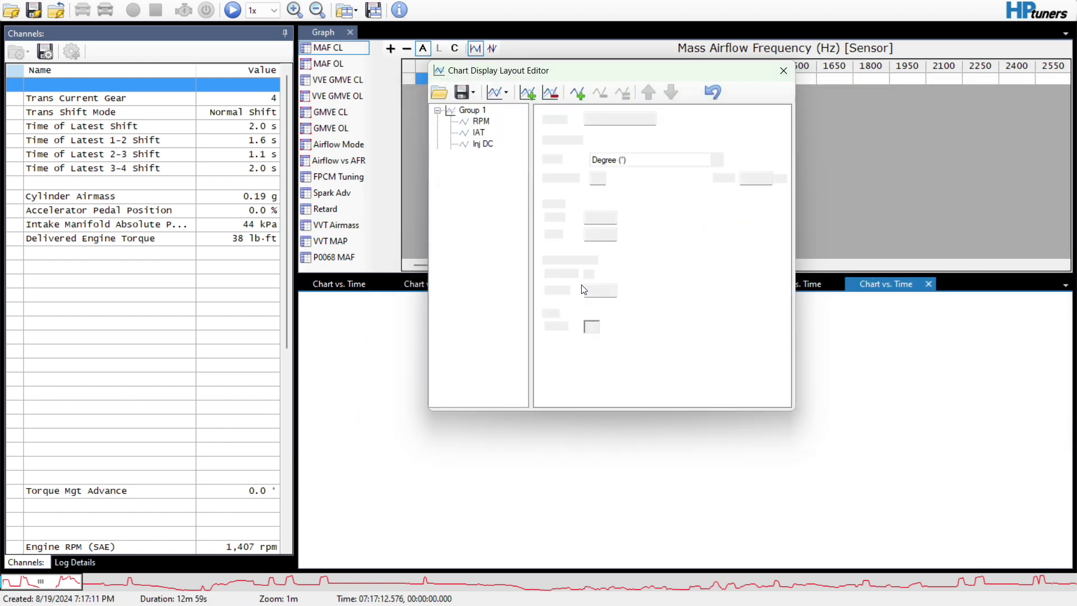
{"action": "left_click", "coordinate": [792, 65]}
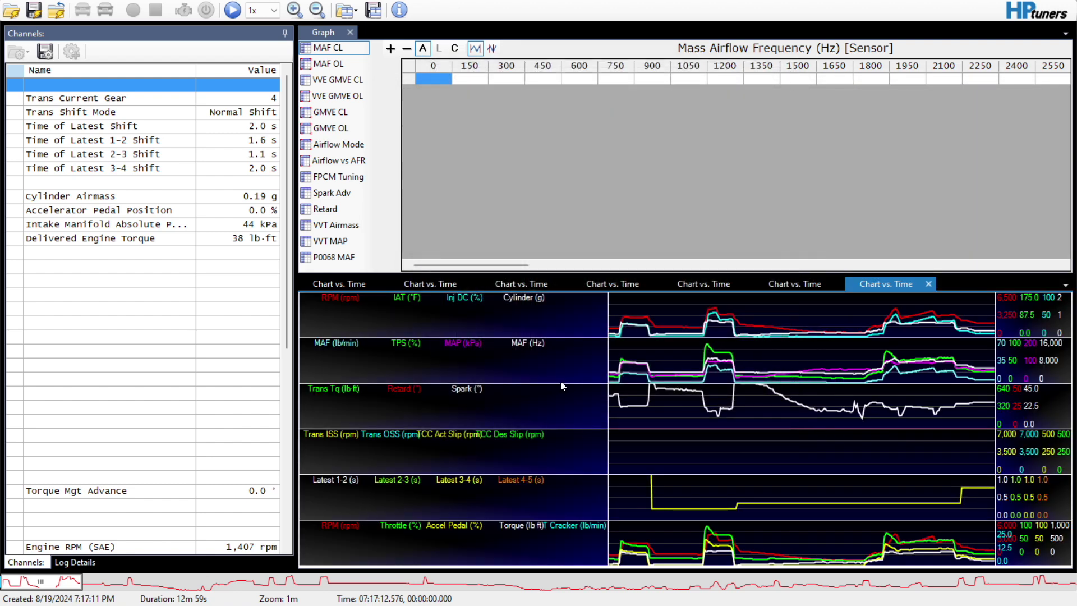
Move further into the log and remove Group 4, the transmission-slip charts, from the layout
{"action": "left_click", "coordinate": [302, 583]}
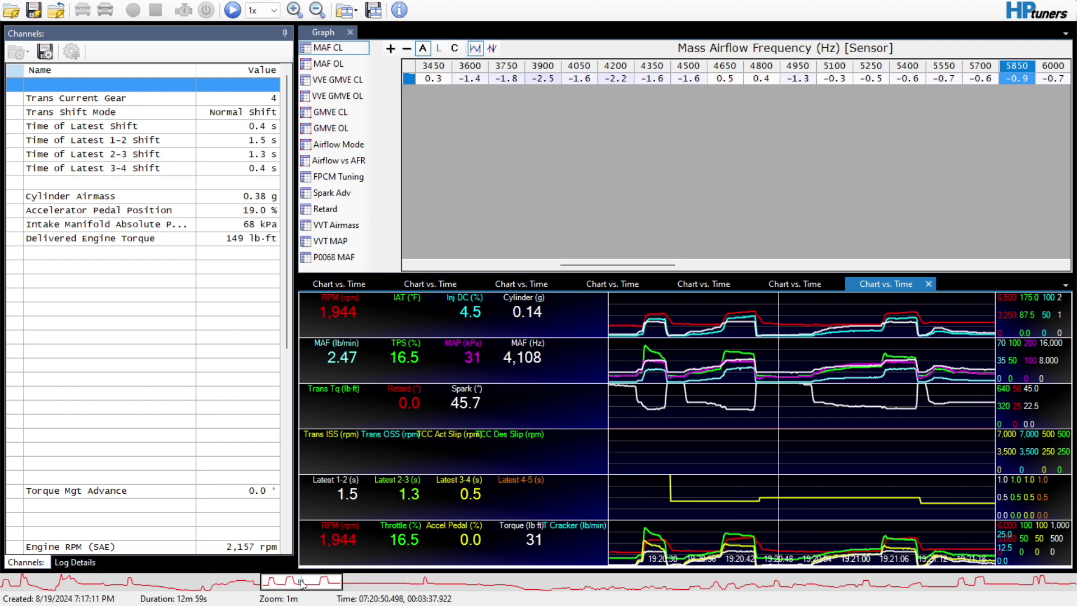
{"action": "left_click_drag", "start_coordinate": [301, 583], "coordinate": [313, 583]}
{"action": "right_click", "coordinate": [428, 464]}
{"action": "left_click", "coordinate": [451, 474]}
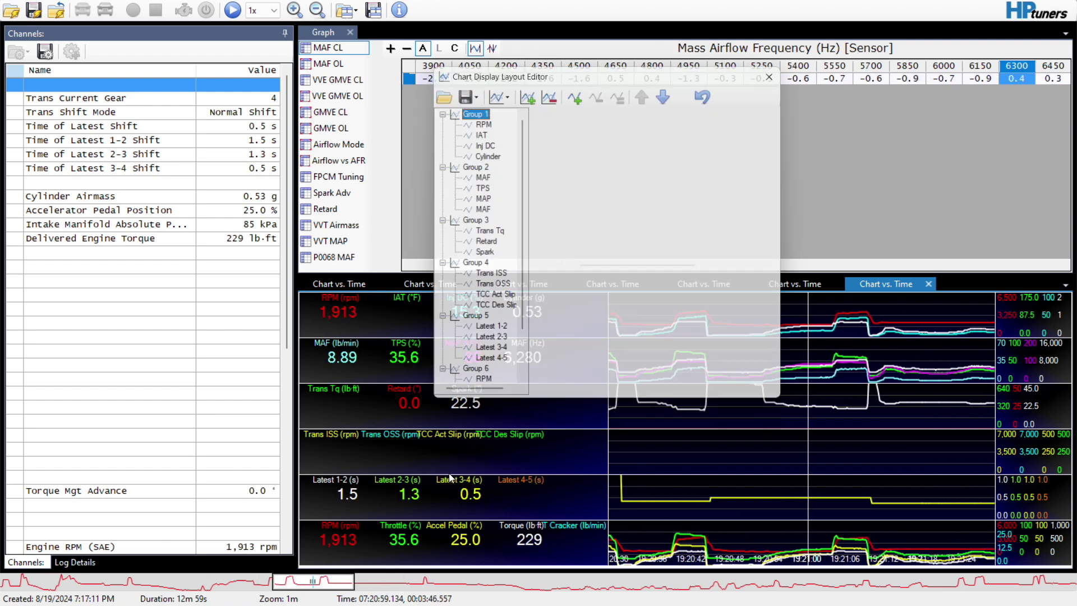
{"action": "left_click", "coordinate": [470, 268]}
{"action": "left_click", "coordinate": [551, 92]}
{"action": "left_click", "coordinate": [784, 70]}
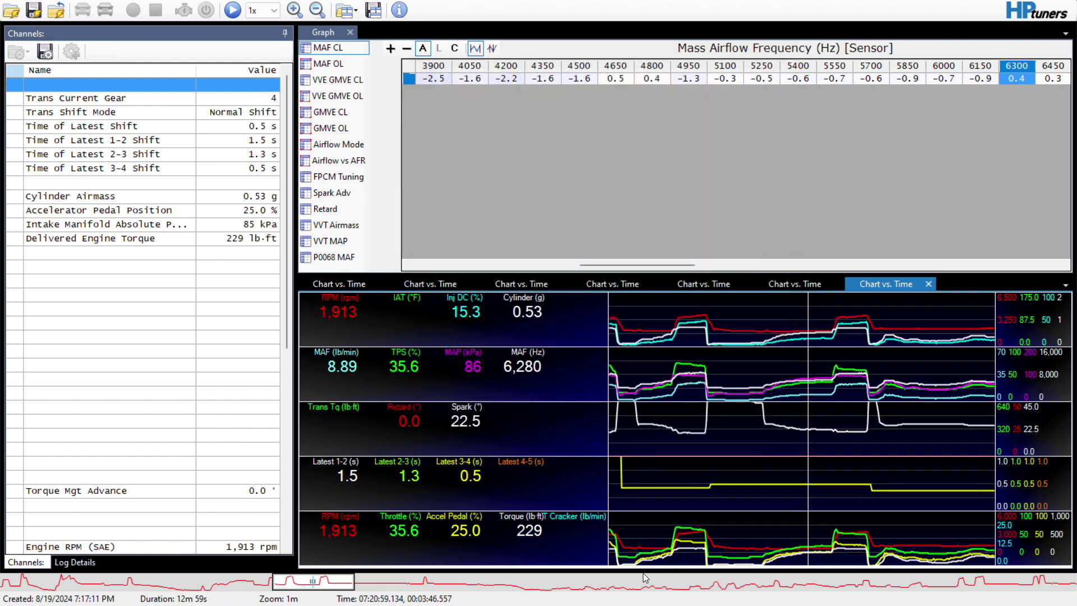
{"action": "left_click_drag", "start_coordinate": [643, 573], "coordinate": [422, 582]}
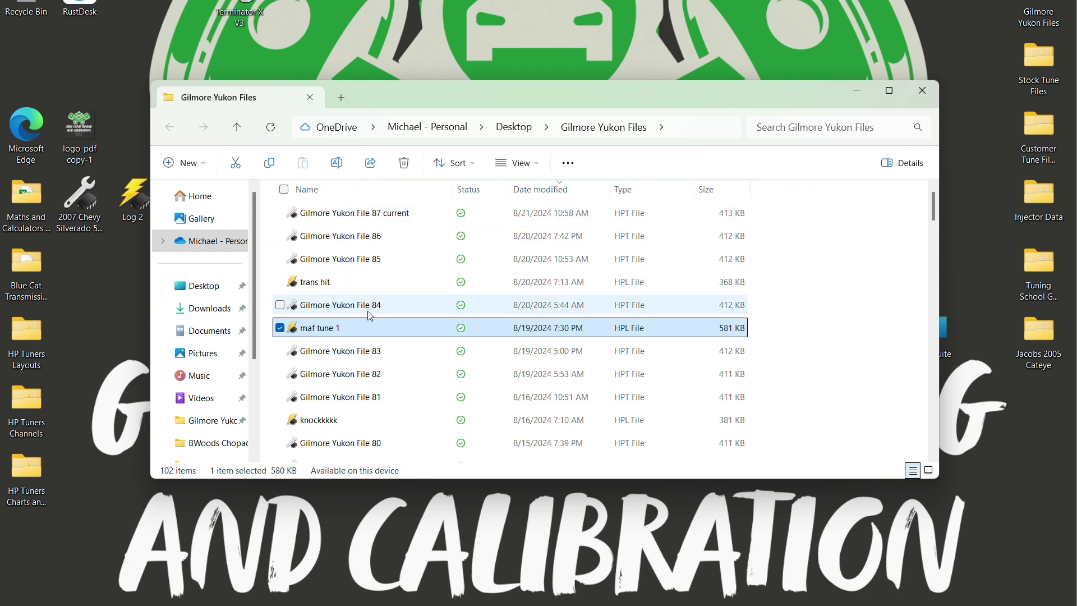
Select the 'Gilmore Yukon File 83' tune in the Gilmore Yukon Files folder to load it in VCM Editor
{"action": "left_click", "coordinate": [367, 350]}
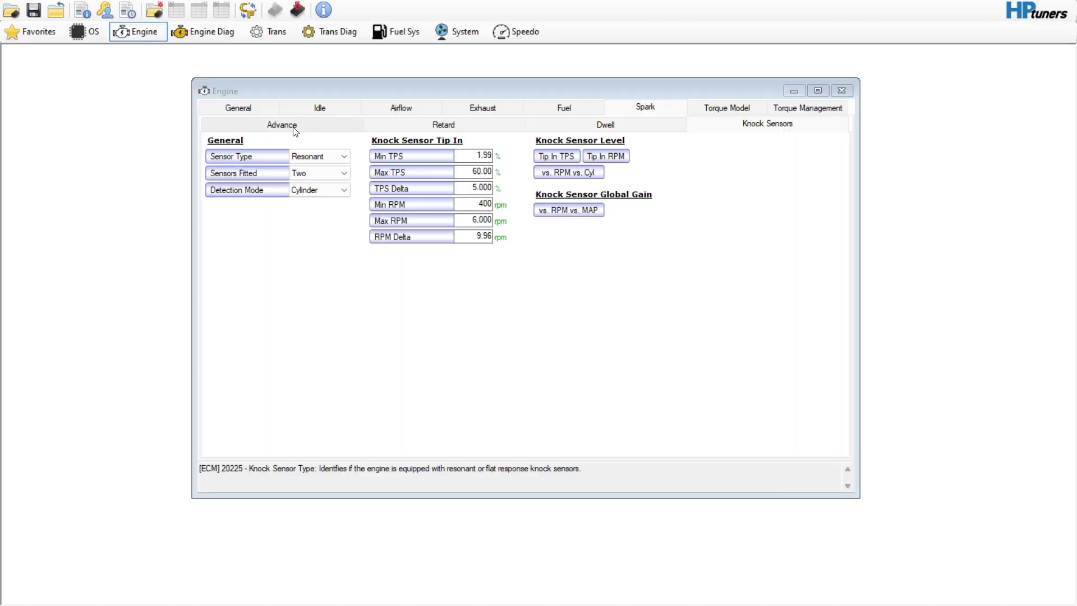
Look through the Engine Idle and Airflow Dynamic settings, then open the Airflow vs. Frequency table
{"action": "left_click", "coordinate": [315, 109]}
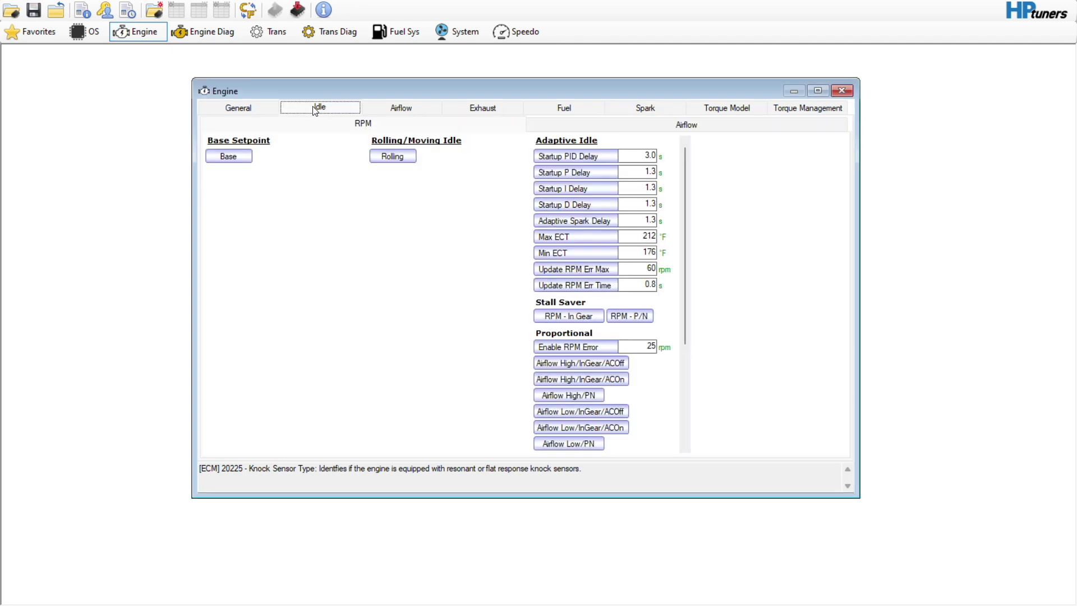
{"action": "left_click", "coordinate": [400, 110]}
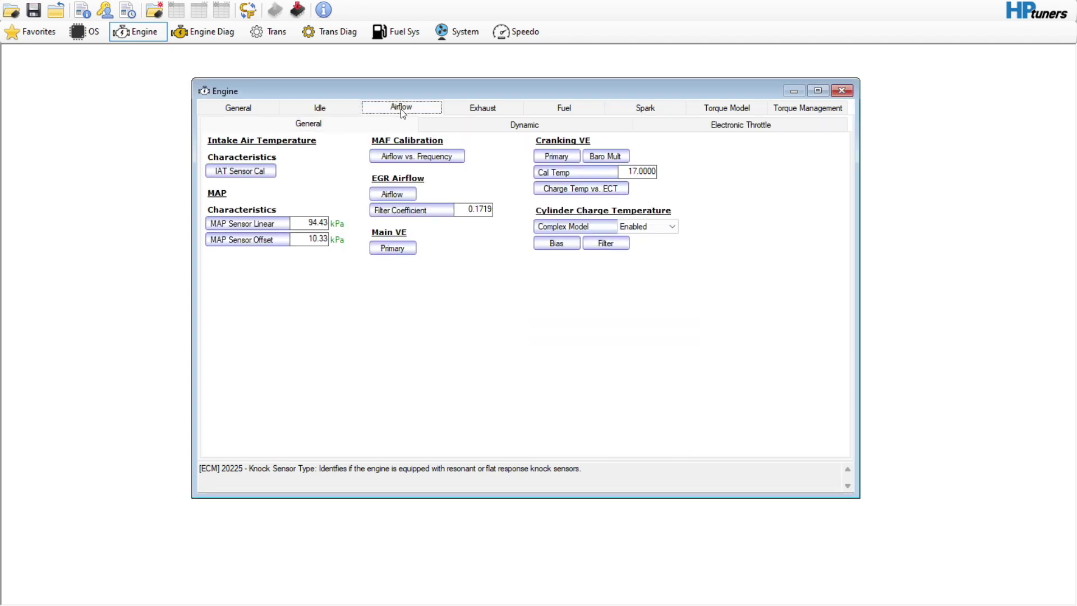
{"action": "left_click", "coordinate": [490, 126]}
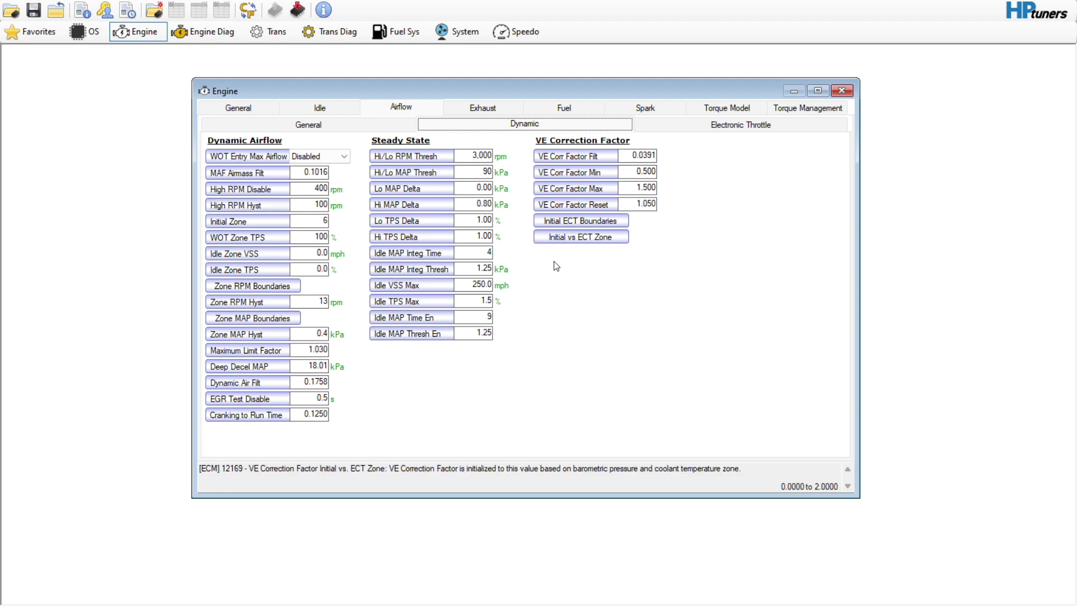
{"action": "left_click", "coordinate": [310, 125]}
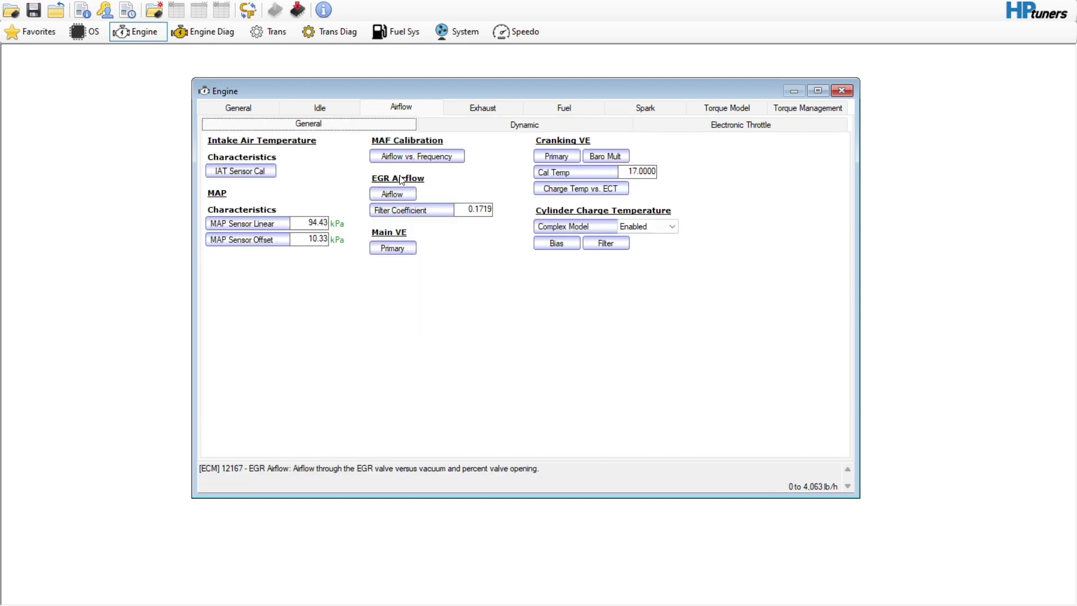
{"action": "left_click", "coordinate": [405, 157]}
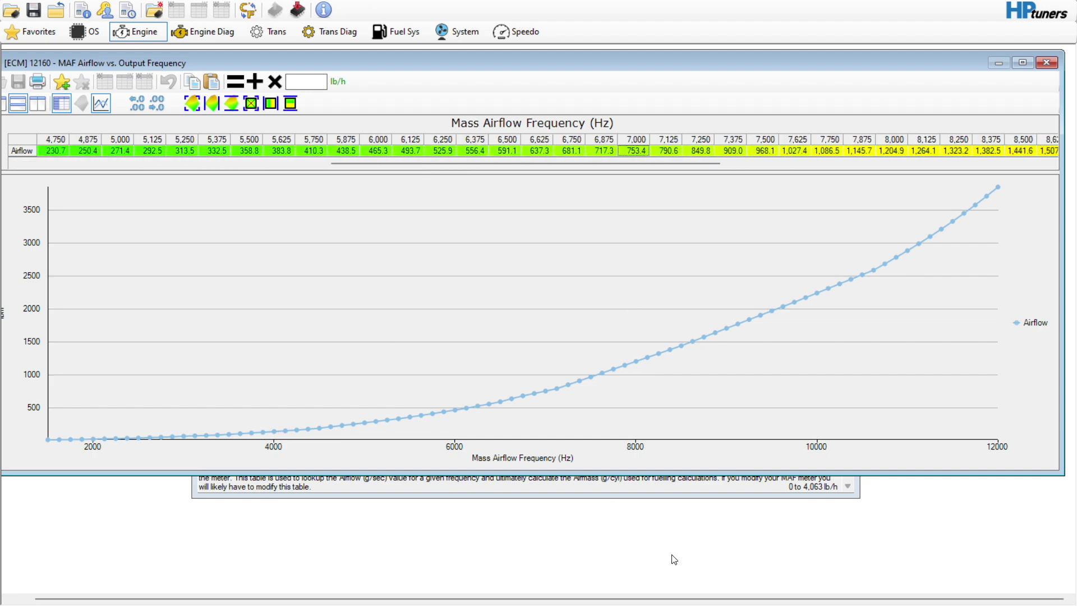
Switch back to the VCM Scanner window with the MAF CL fuel-trim histogram
{"action": "mouse_move", "coordinate": [678, 603]}
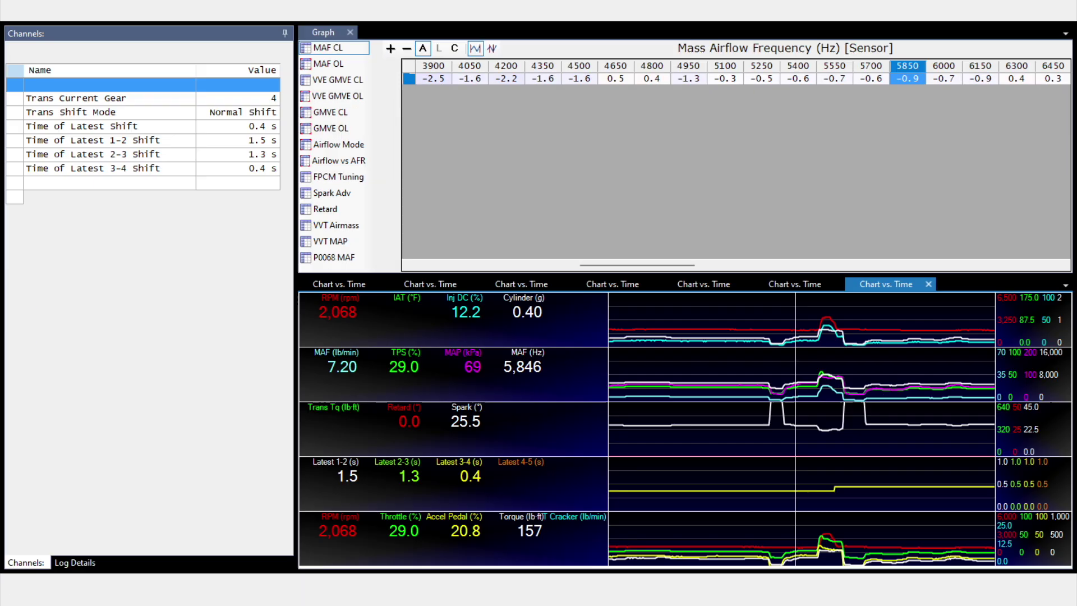
Move the log view to the later stretch around 07:29 with 78% throttle, then bring up the chart options
{"action": "left_click_drag", "start_coordinate": [625, 265], "coordinate": [740, 272]}
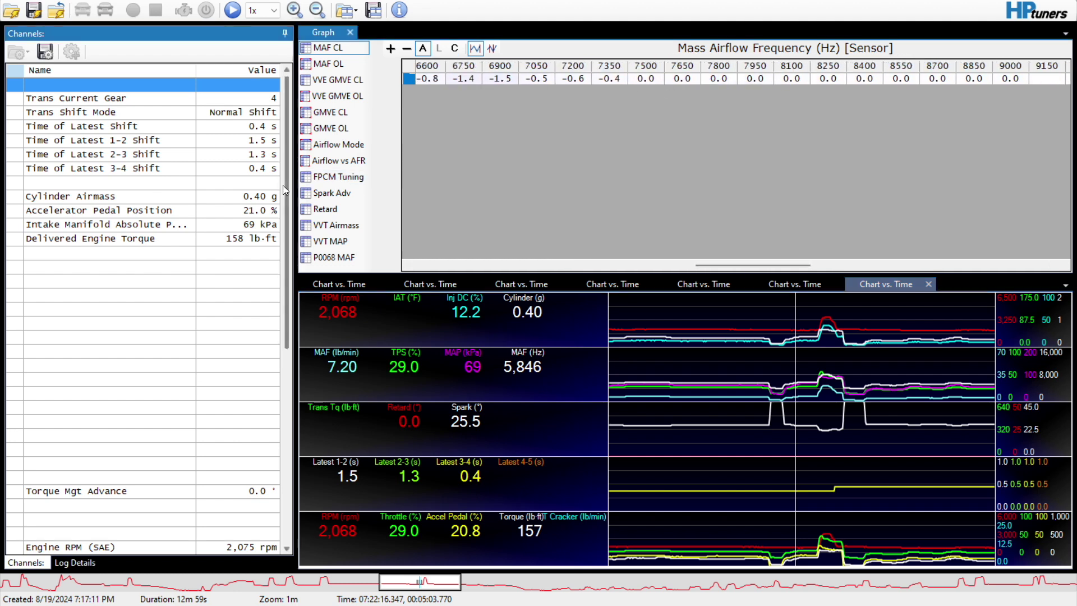
{"action": "left_click_drag", "start_coordinate": [286, 190], "coordinate": [282, 394]}
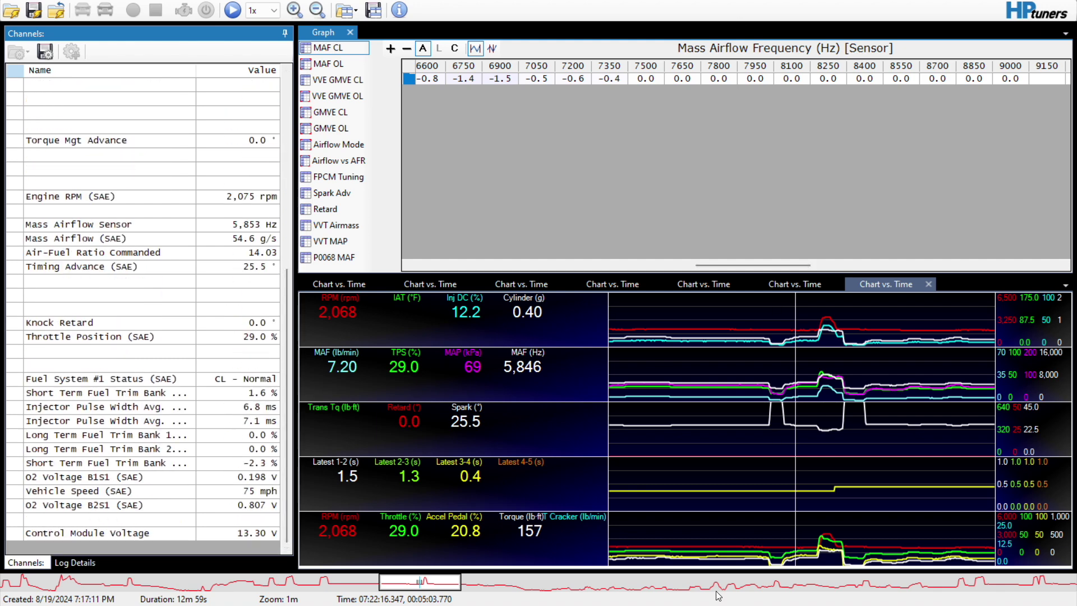
{"action": "left_click_drag", "start_coordinate": [701, 583], "coordinate": [1037, 586]}
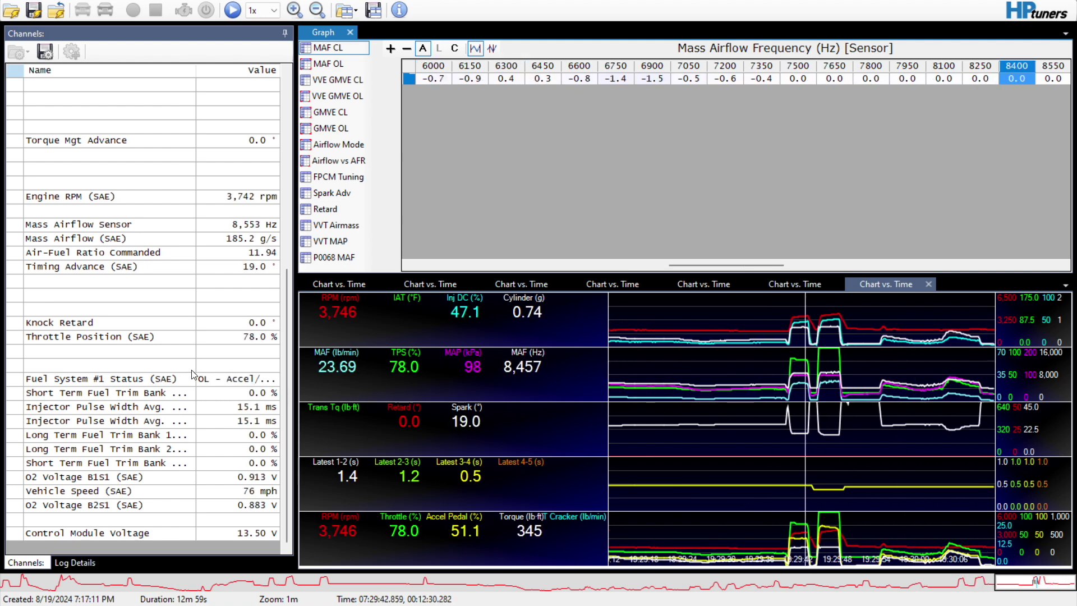
{"action": "right_click", "coordinate": [487, 385]}
{"action": "left_click", "coordinate": [492, 430]}
{"action": "left_click", "coordinate": [473, 268]}
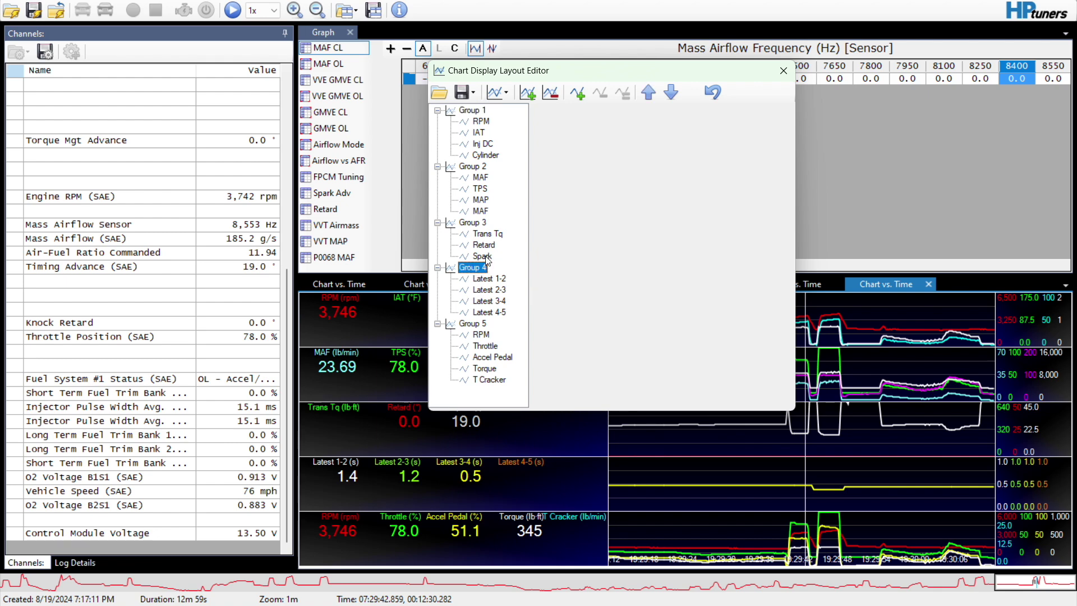
{"action": "left_click", "coordinate": [551, 93]}
{"action": "left_click", "coordinate": [785, 71]}
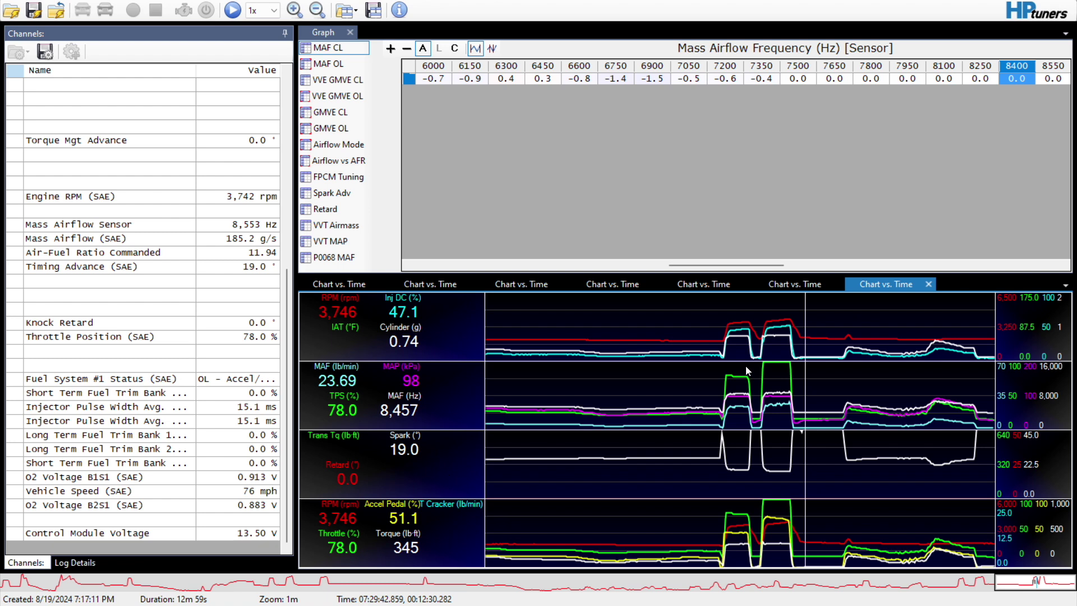
{"action": "left_click_drag", "start_coordinate": [718, 265], "coordinate": [577, 268]}
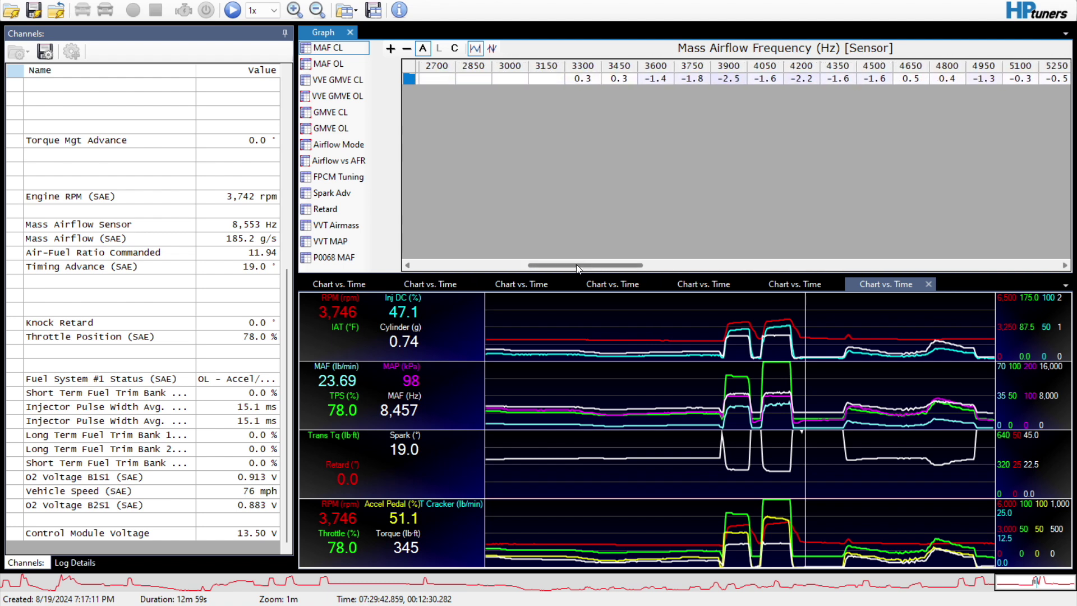
View the Spark Adv and Retard histograms, then return to the MAF CL fuel-trim histogram
{"action": "left_click", "coordinate": [336, 193]}
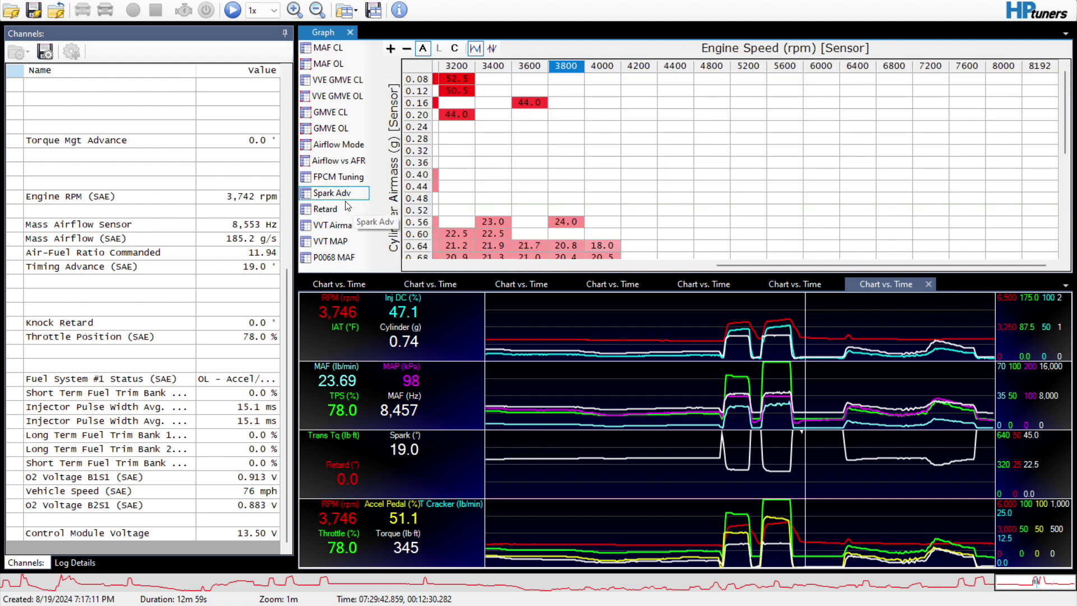
{"action": "left_click", "coordinate": [355, 209]}
{"action": "scroll", "coordinate": [492, 254], "scroll_direction": "left", "scroll_amount": 5}
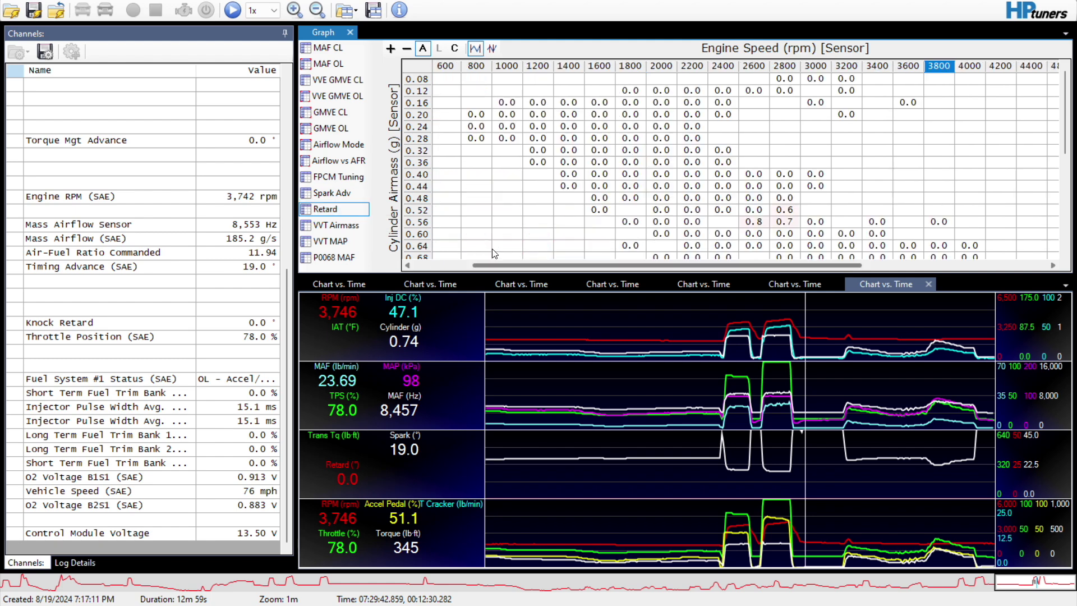
{"action": "key", "text": "Home"}
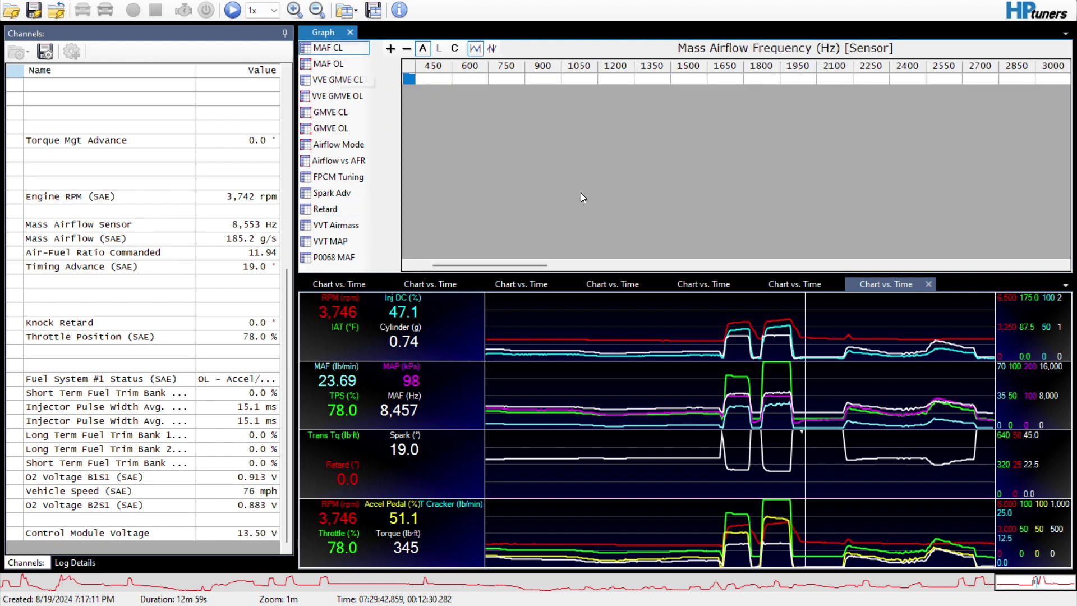
{"action": "left_click_drag", "start_coordinate": [531, 263], "coordinate": [456, 257]}
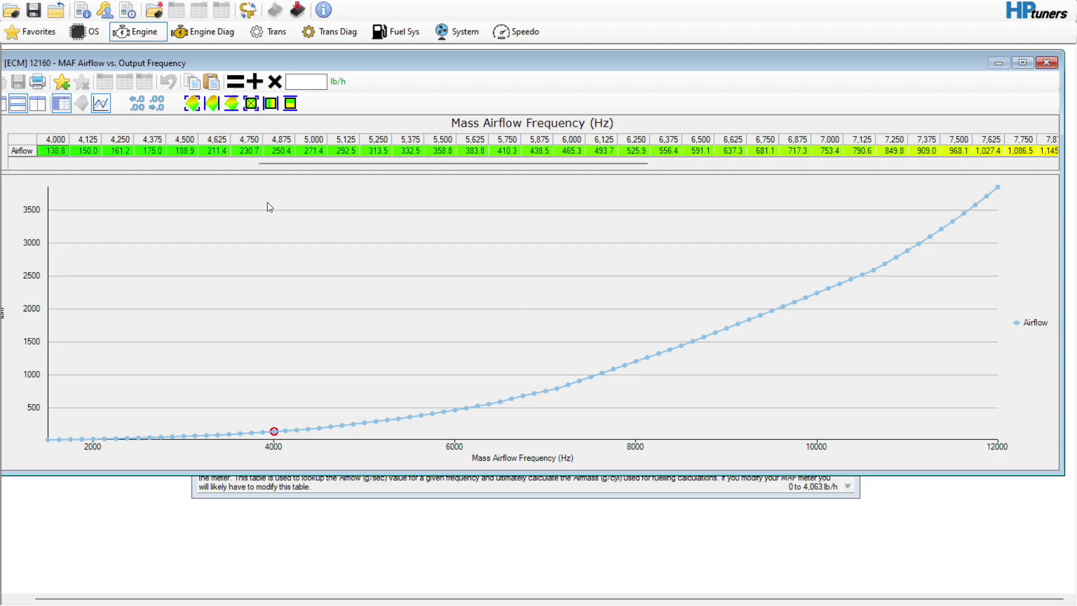
Copy the MAF table's frequency labels with Column Axis > Copy Labels and return to VCM Scanner
{"action": "left_click_drag", "start_coordinate": [412, 163], "coordinate": [133, 146]}
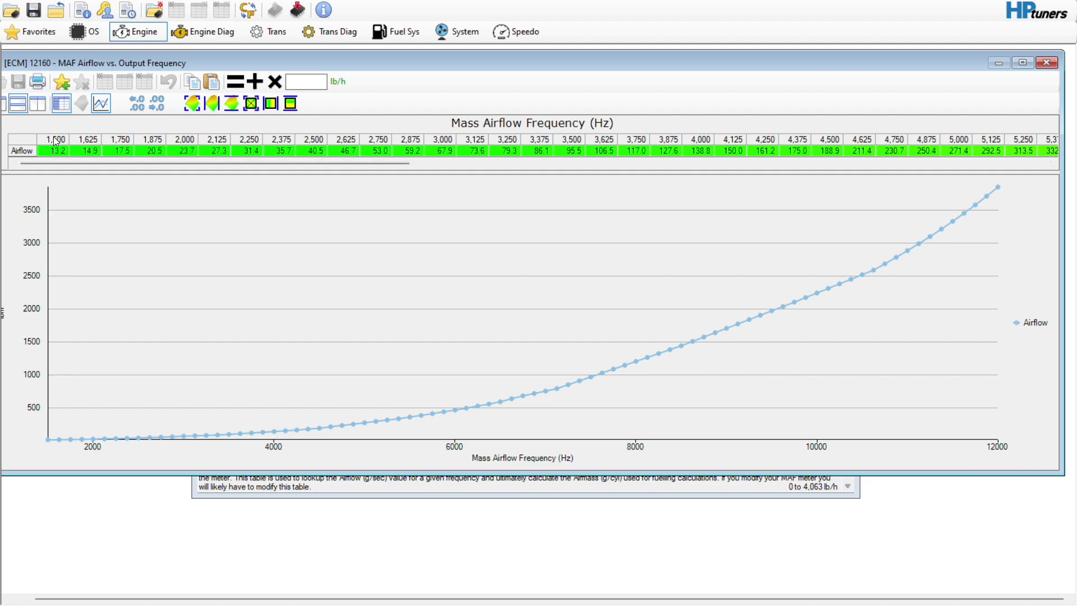
{"action": "left_click", "coordinate": [55, 140]}
{"action": "right_click", "coordinate": [56, 140]}
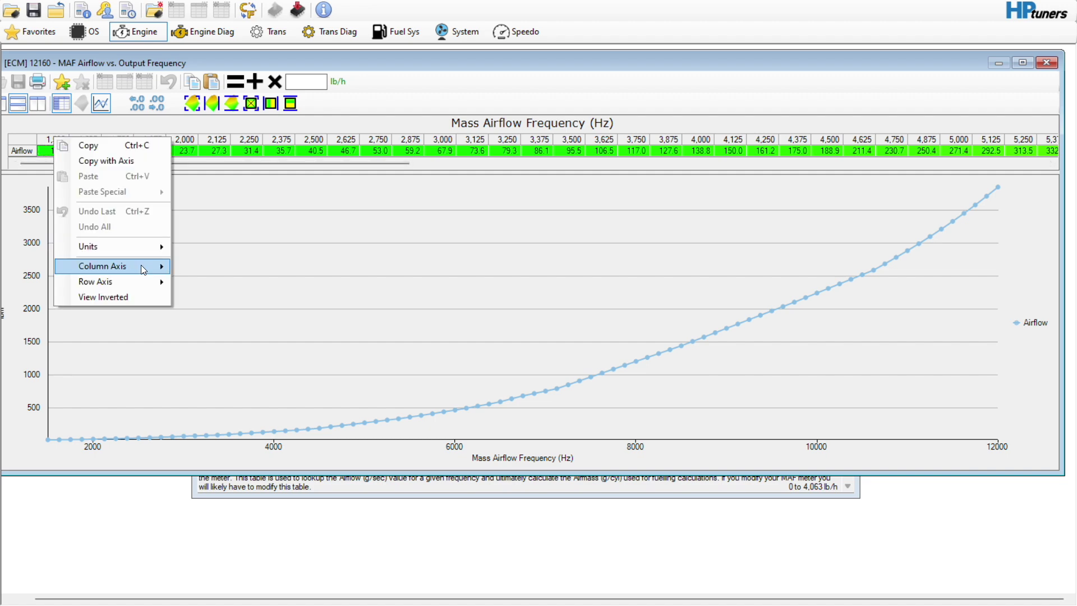
{"action": "mouse_move", "coordinate": [140, 265]}
{"action": "left_click", "coordinate": [180, 266]}
{"action": "key", "text": "alt+Tab"}
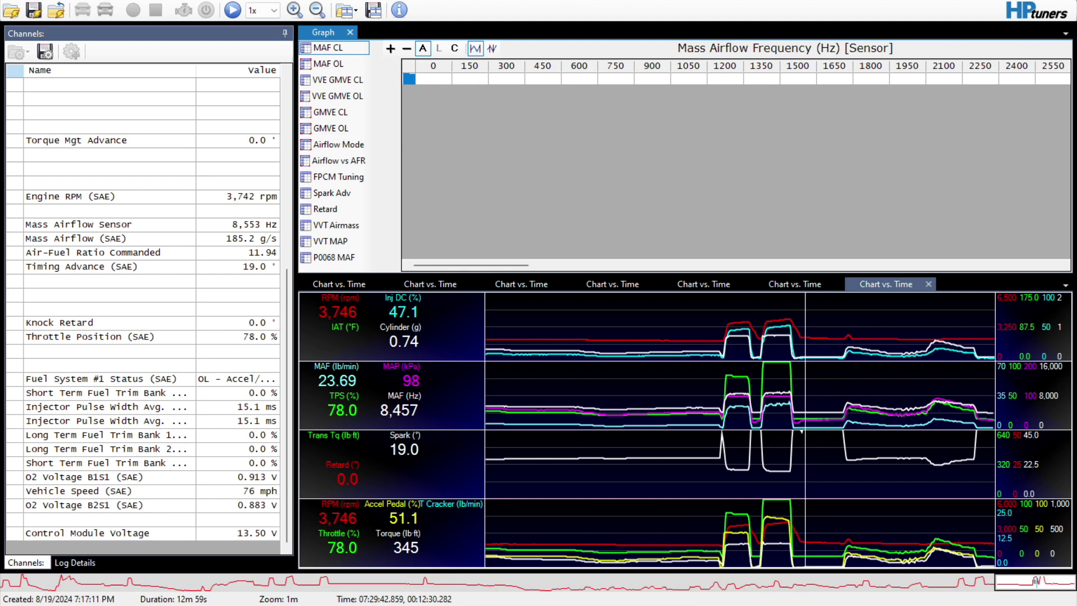
Open the MAF CL histogram's Graph Layout and delete the old Column Axis Values
{"action": "right_click", "coordinate": [434, 74]}
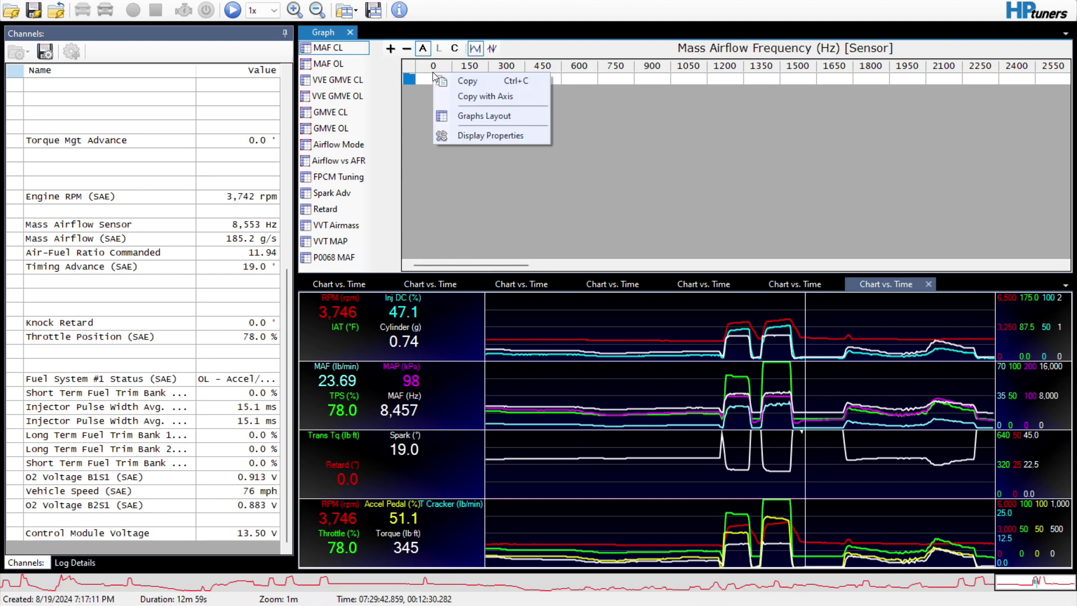
{"action": "left_click", "coordinate": [465, 116]}
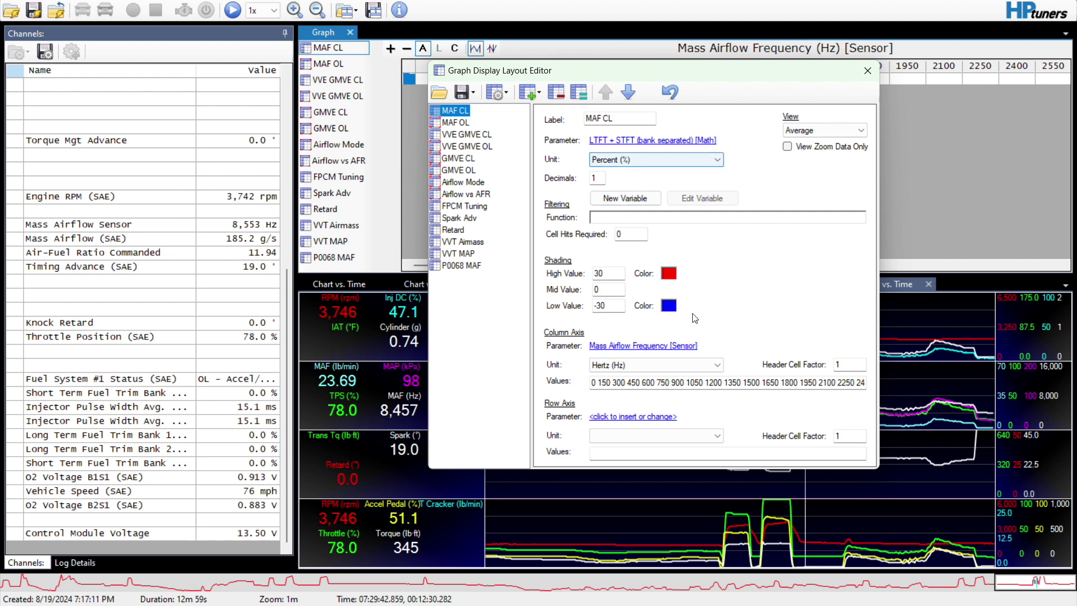
{"action": "key", "text": "Tab"}
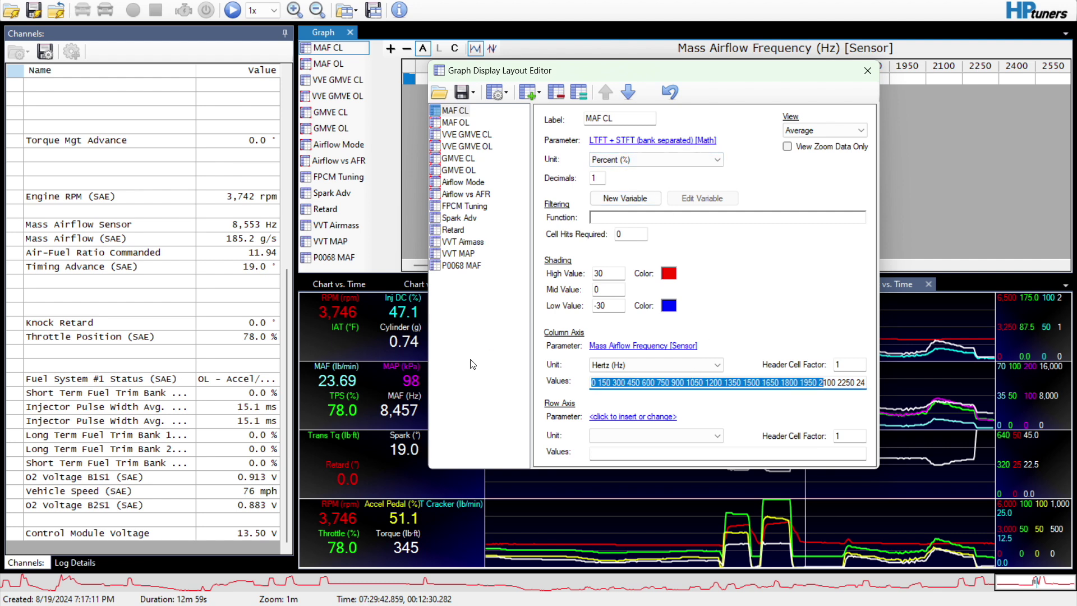
{"action": "left_click", "coordinate": [848, 379]}
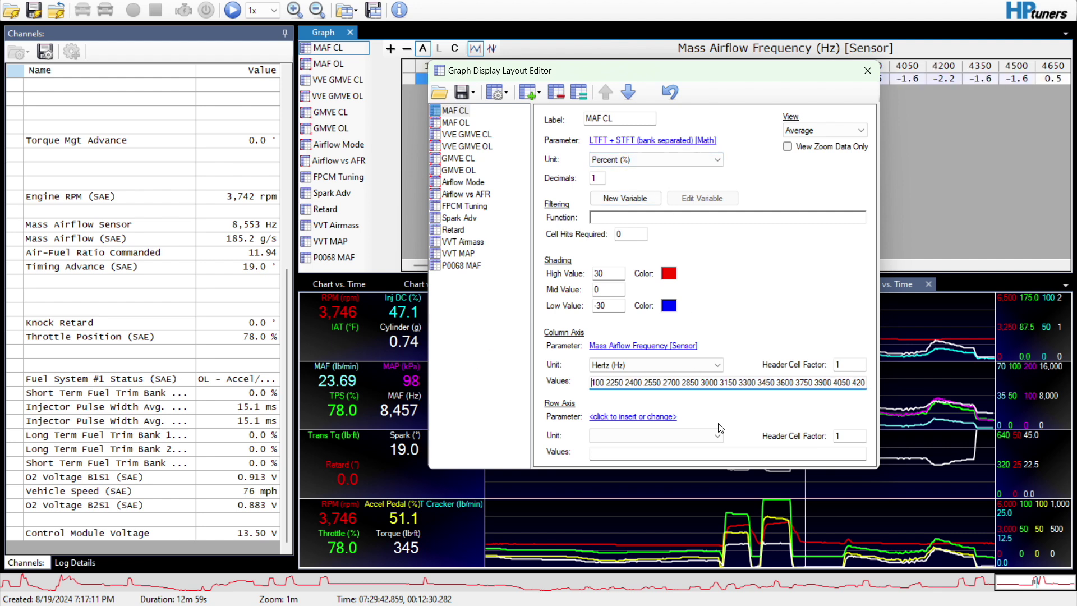
{"action": "left_click", "coordinate": [858, 382]}
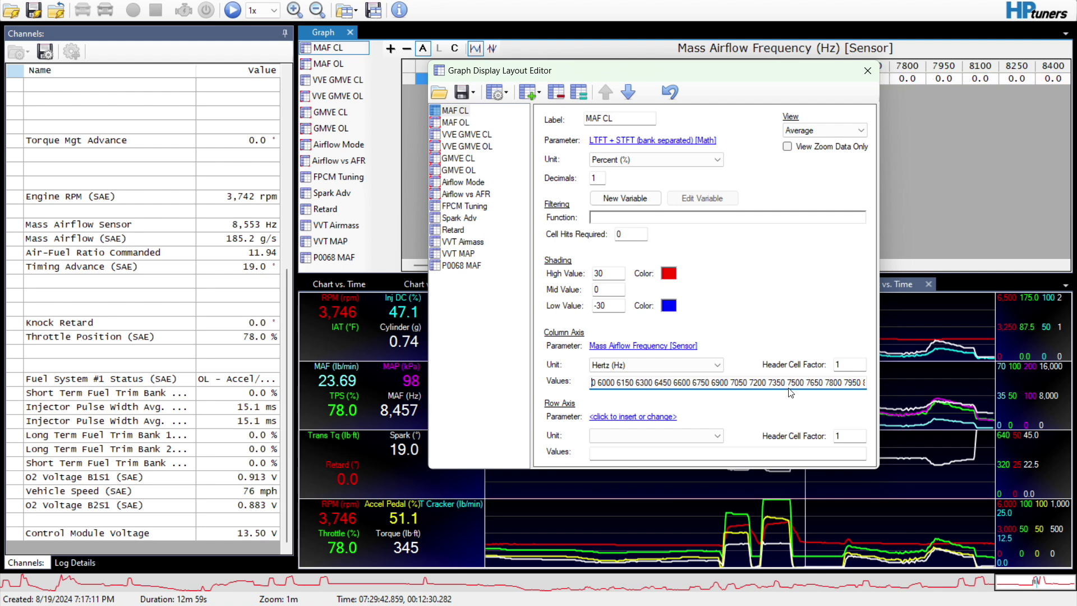
{"action": "left_click", "coordinate": [861, 382]}
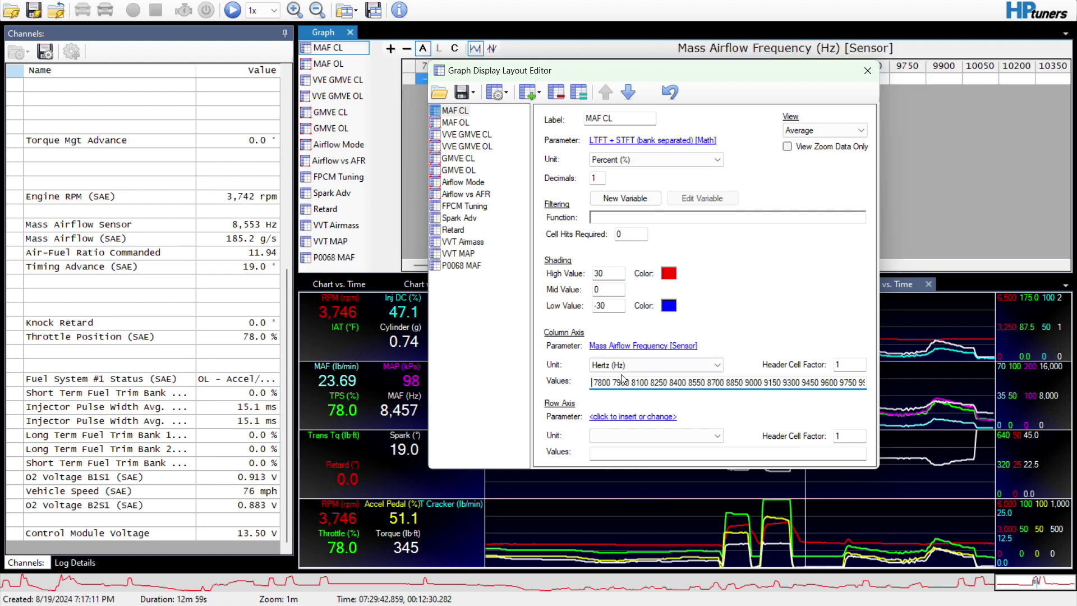
{"action": "left_click", "coordinate": [861, 382]}
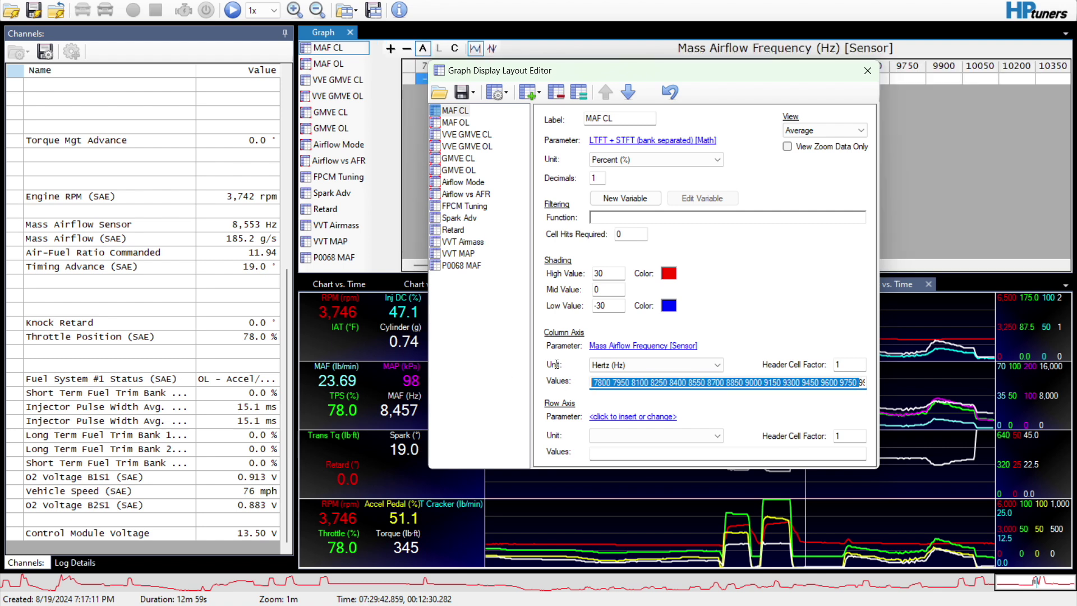
{"action": "left_click", "coordinate": [844, 382]}
{"action": "left_click", "coordinate": [862, 381]}
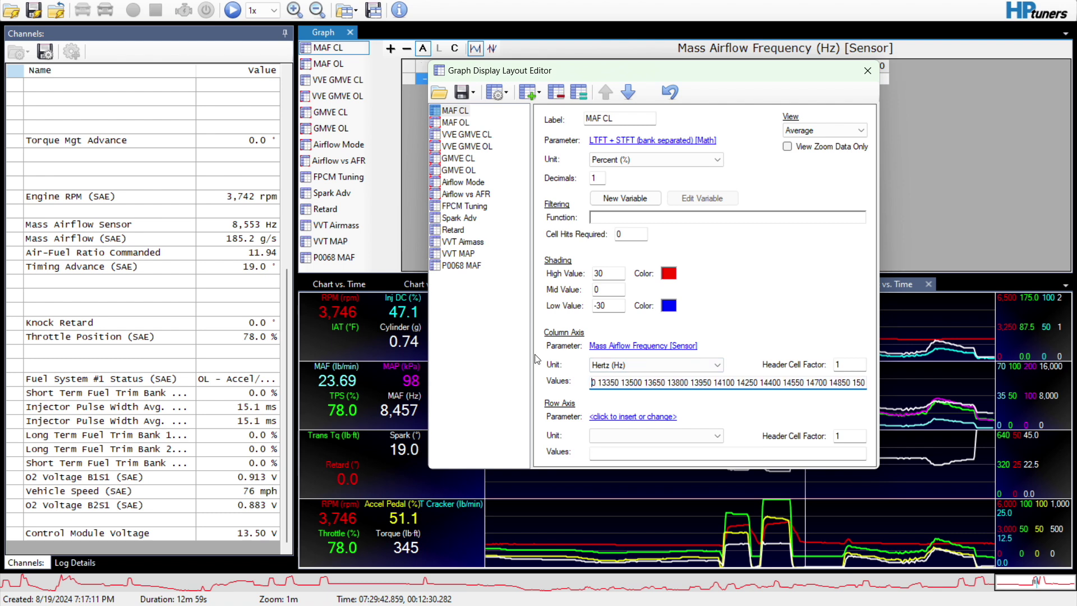
{"action": "key", "text": "ctrl+a"}
{"action": "key", "text": "BackSpace"}
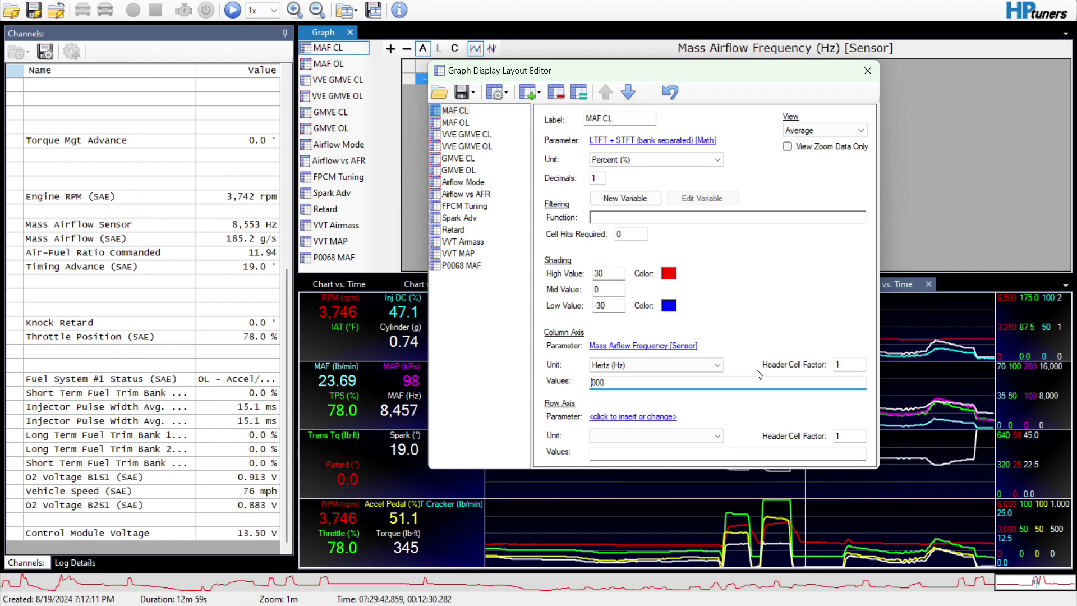
Paste the 1,500–12,000 Hz breakpoints as the column axis, apply, and recheck the graph layout
{"action": "right_click", "coordinate": [599, 384]}
{"action": "left_click", "coordinate": [445, 445]}
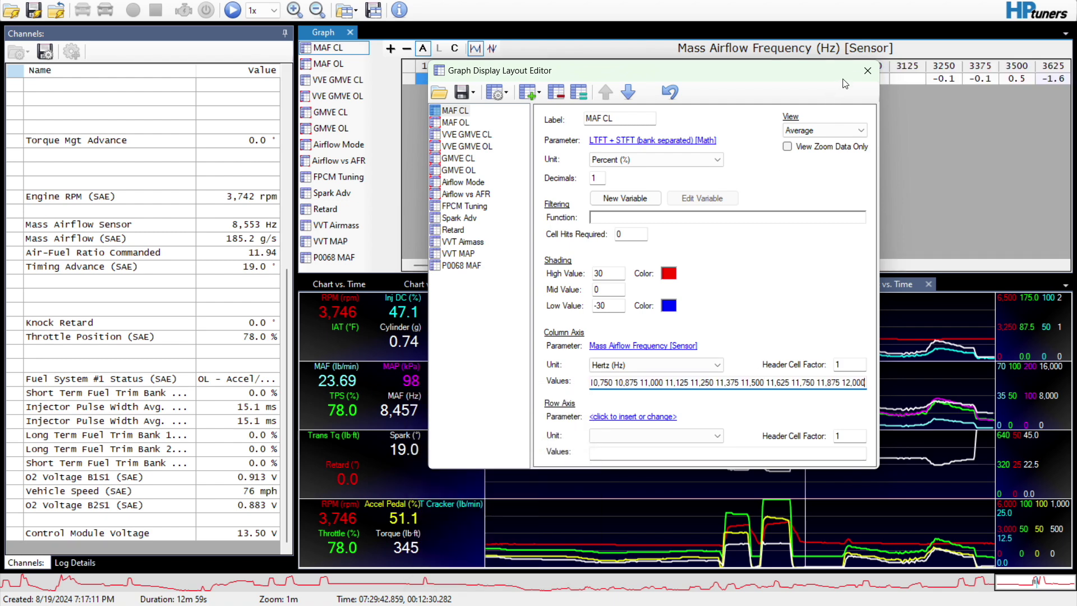
{"action": "left_click", "coordinate": [866, 70]}
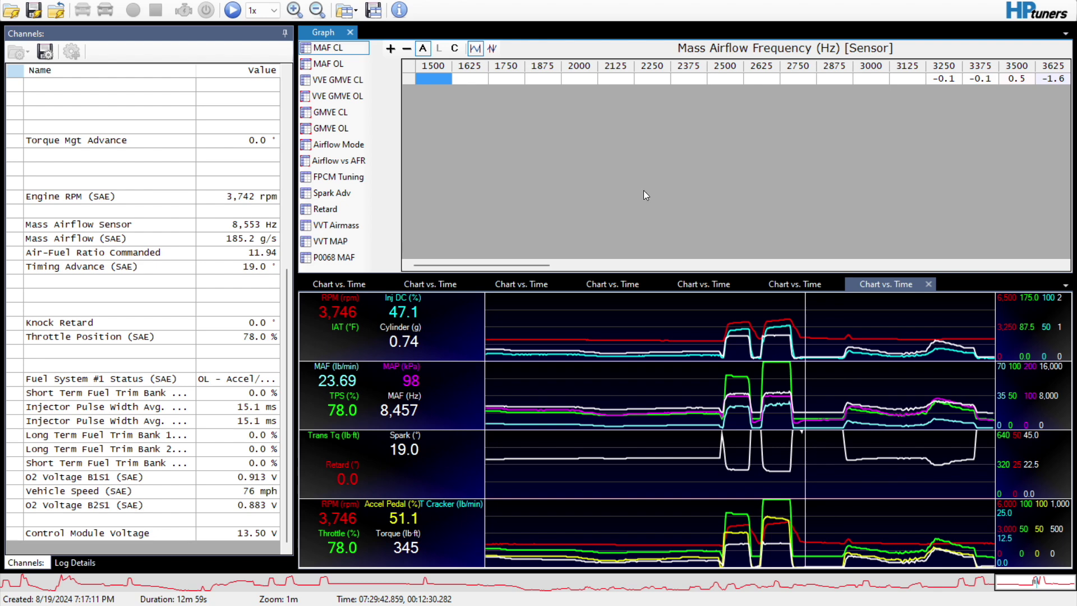
{"action": "right_click", "coordinate": [644, 190]}
{"action": "left_click", "coordinate": [659, 233]}
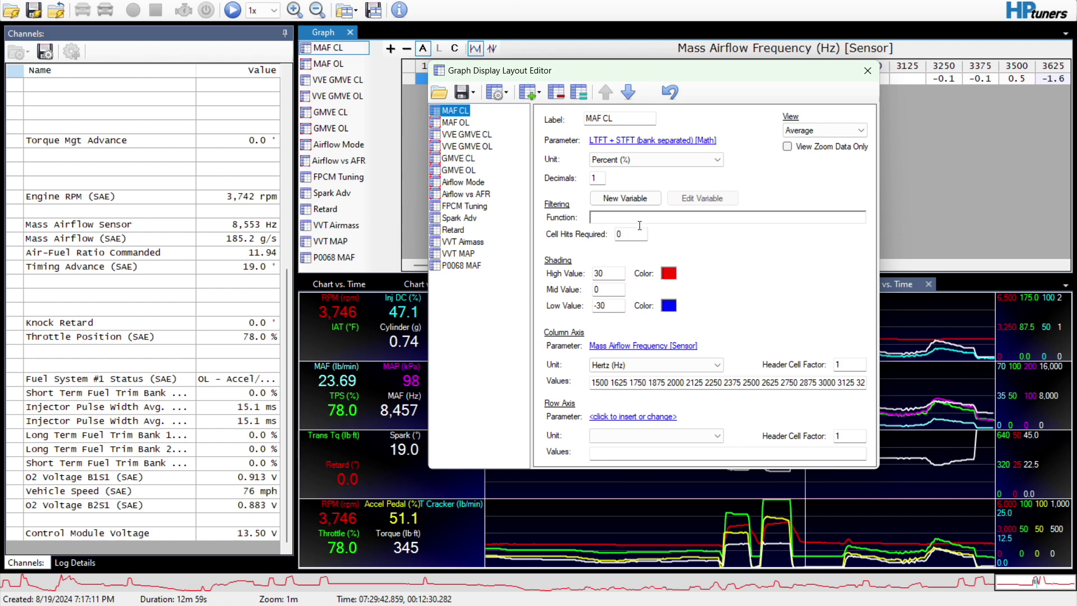
{"action": "left_click", "coordinate": [867, 70]}
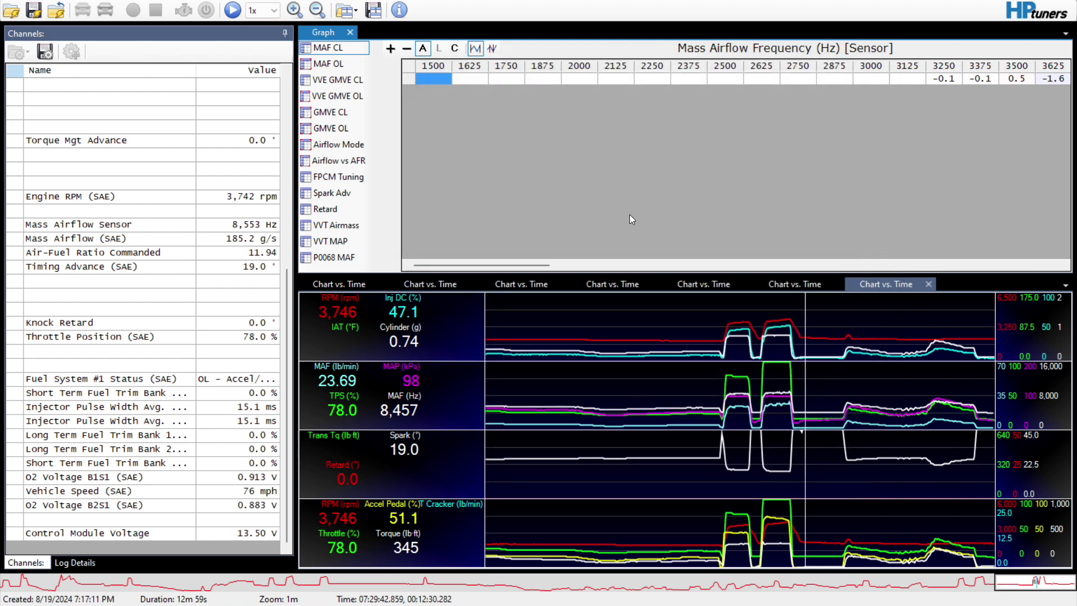
Scroll the MAF CL histogram back to 1500 Hz and select the entire fuel-trim row
{"action": "left_click_drag", "start_coordinate": [541, 262], "coordinate": [709, 286]}
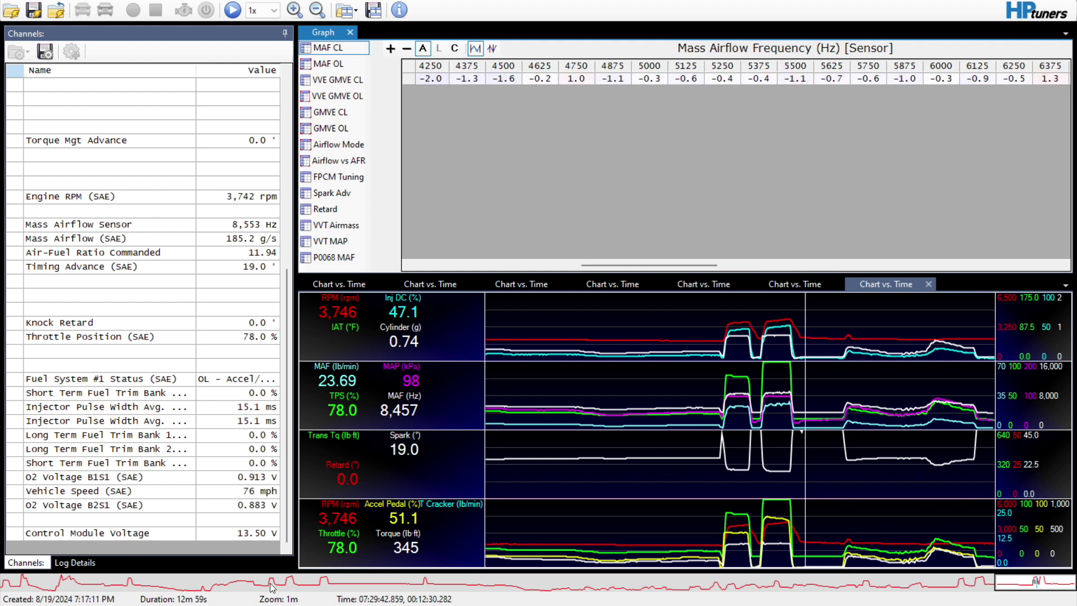
{"action": "left_click", "coordinate": [121, 583]}
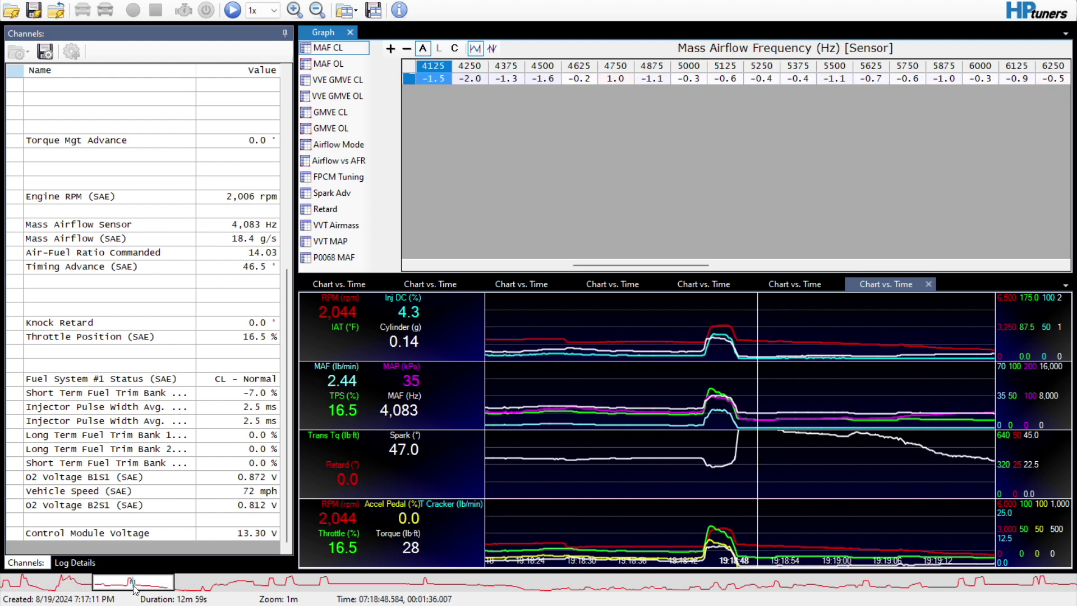
{"action": "left_click_drag", "start_coordinate": [134, 588], "coordinate": [342, 603]}
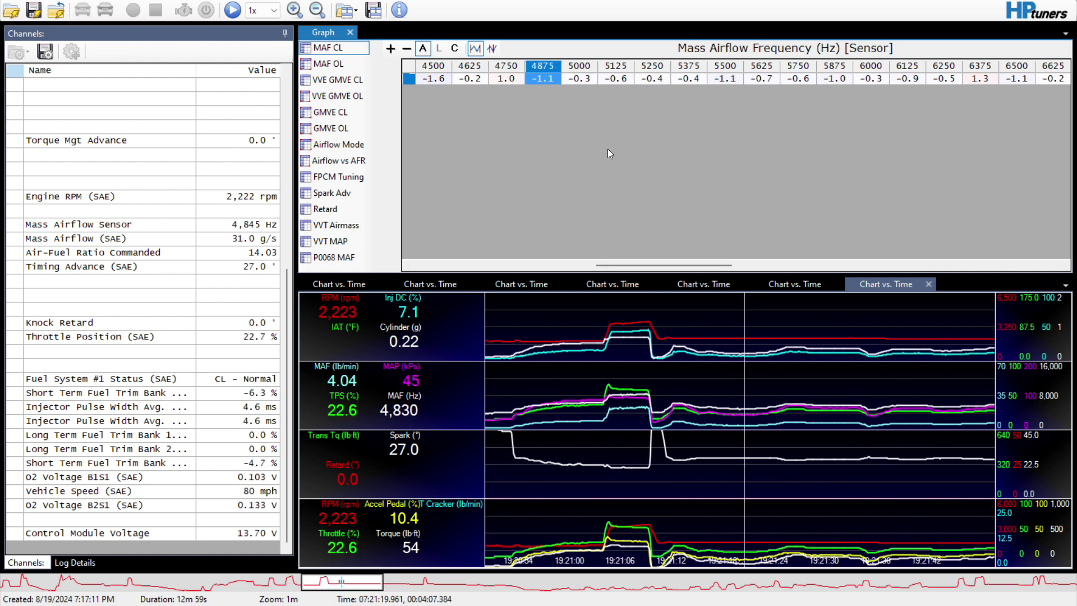
{"action": "mouse_move", "coordinate": [667, 265]}
{"action": "left_mouse_down"}
{"action": "mouse_move", "coordinate": [563, 255]}
{"action": "mouse_move", "coordinate": [851, 261]}
{"action": "mouse_move", "coordinate": [657, 258]}
{"action": "left_mouse_up"}
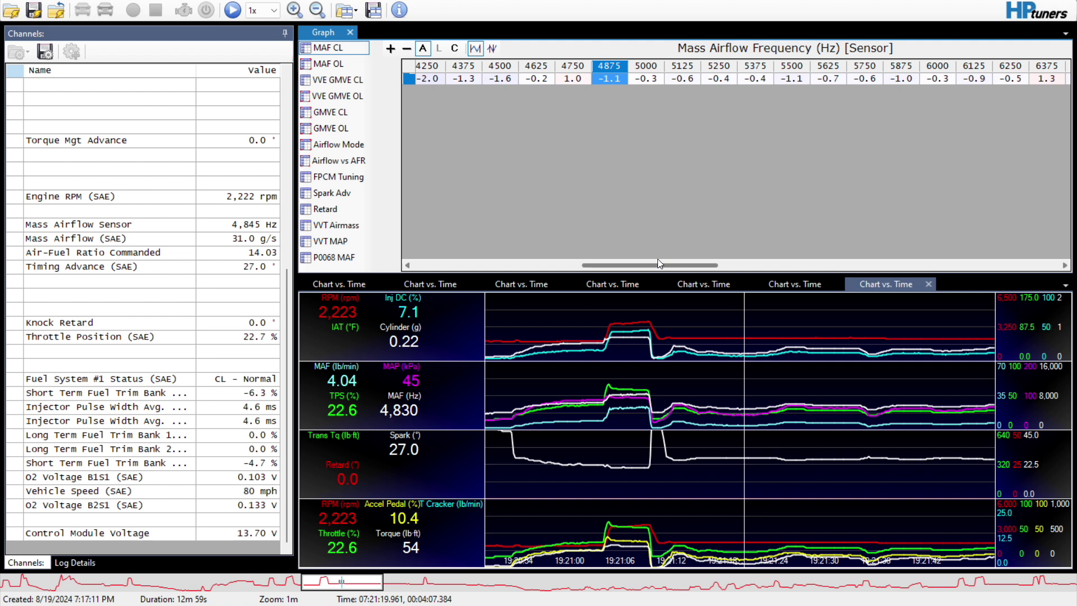
{"action": "left_click_drag", "start_coordinate": [652, 258], "coordinate": [603, 259]}
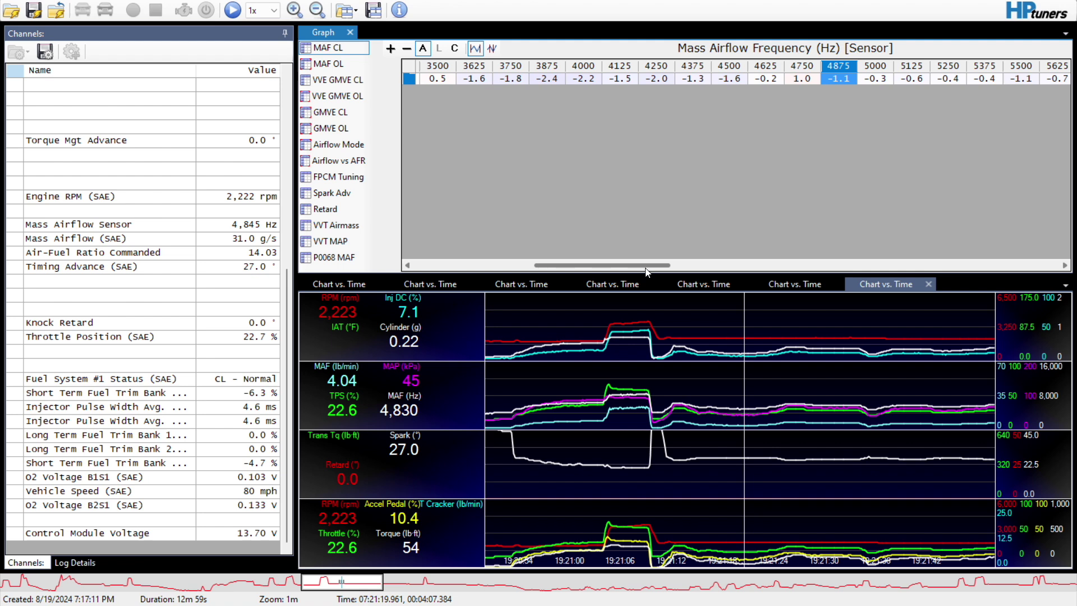
{"action": "left_click_drag", "start_coordinate": [646, 269], "coordinate": [524, 263]}
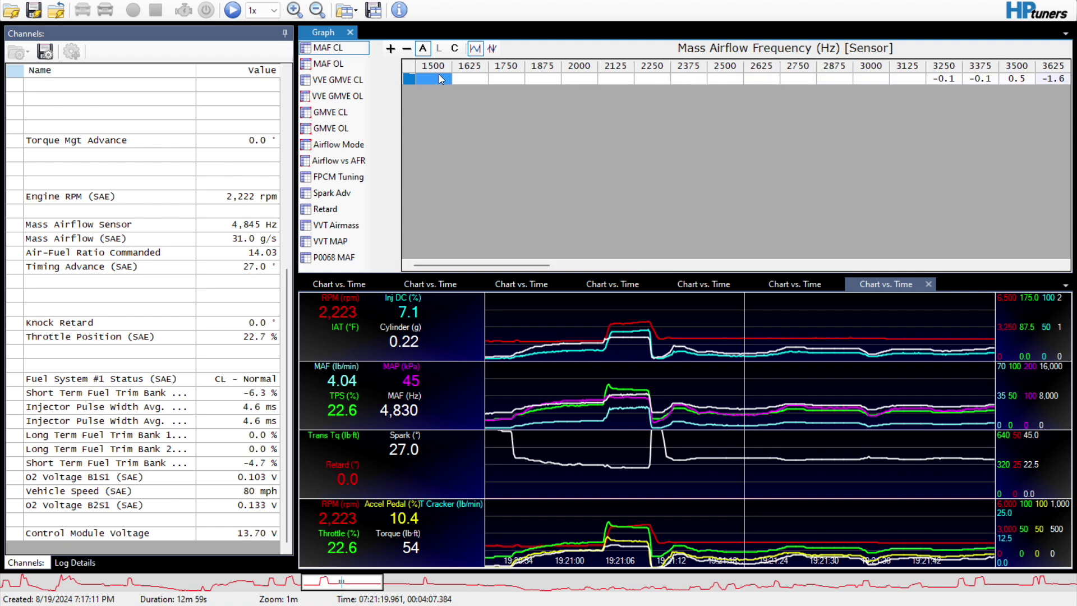
{"action": "left_click", "coordinate": [412, 65]}
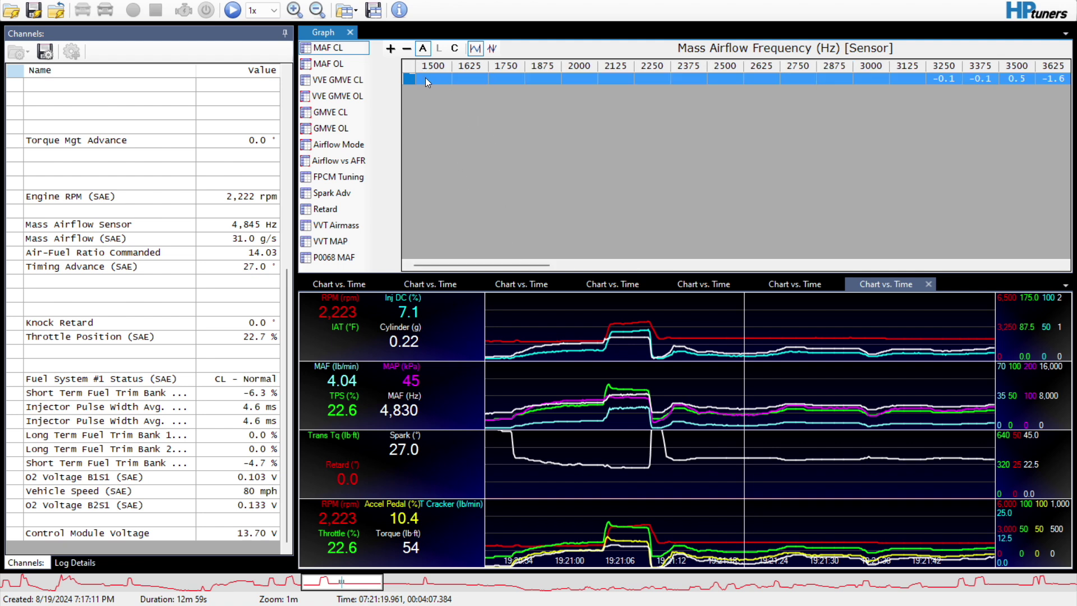
Copy the fuel-trim row and bring up the Editor's MAF Airflow vs Frequency table
{"action": "right_click", "coordinate": [425, 78]}
{"action": "left_click", "coordinate": [451, 101]}
{"action": "key", "text": "alt+Tab"}
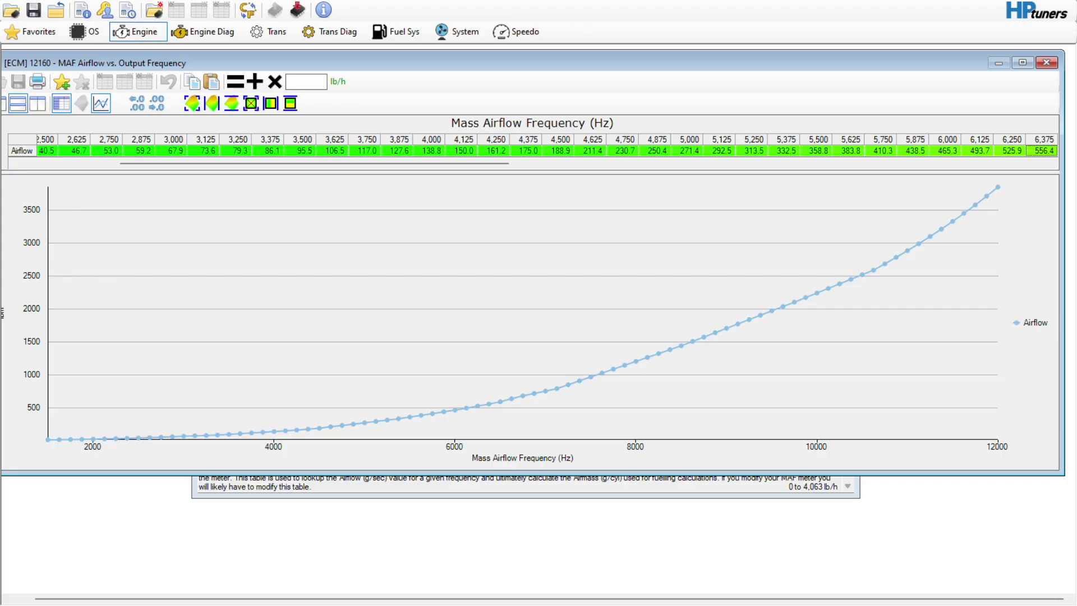
{"action": "left_click_drag", "start_coordinate": [398, 163], "coordinate": [229, 175]}
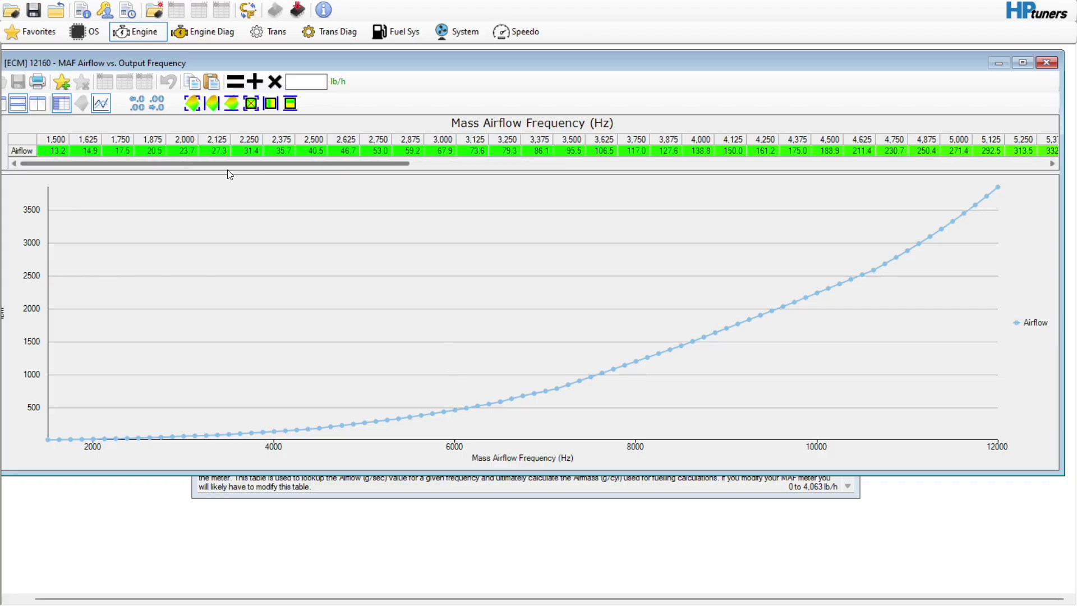
{"action": "right_click", "coordinate": [58, 147]}
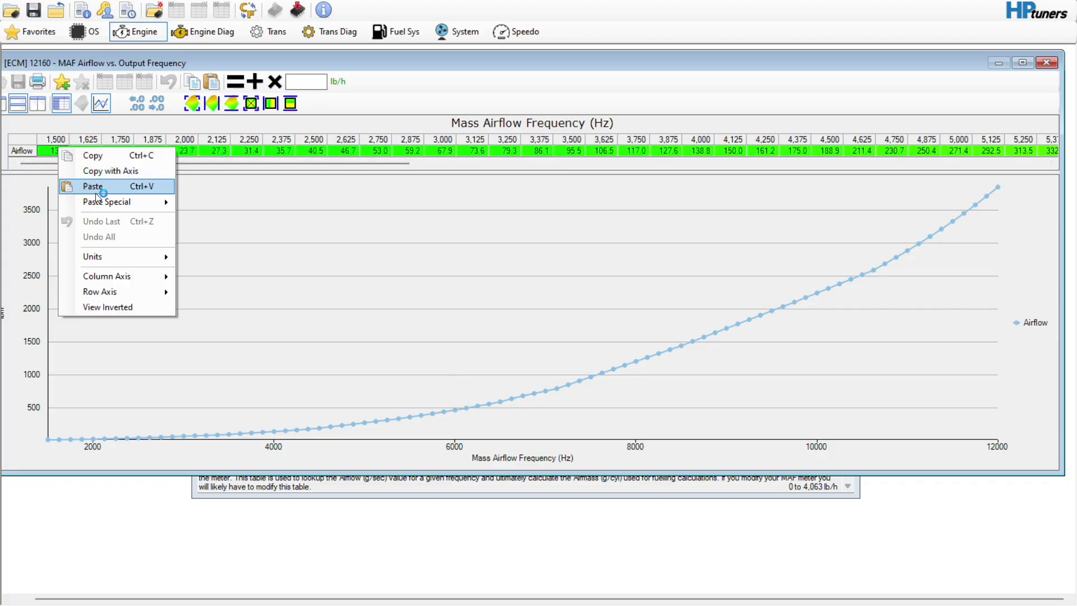
{"action": "mouse_move", "coordinate": [105, 204]}
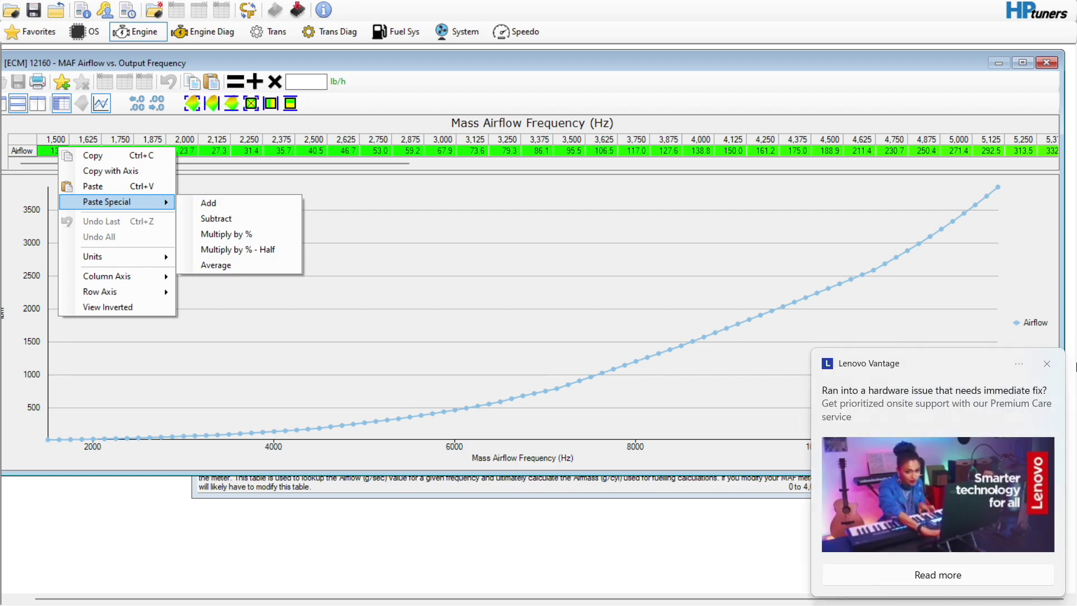
{"action": "left_click", "coordinate": [203, 203]}
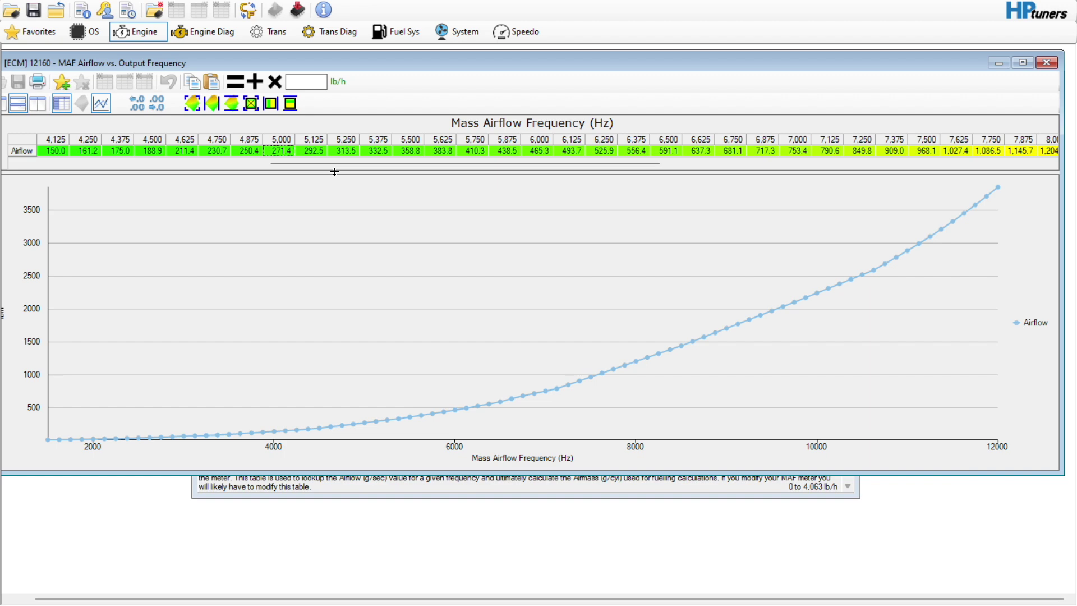
Paste the trims at the 1,500 Hz Airflow cell using Paste Special Multiply by % - Half
{"action": "left_click_drag", "start_coordinate": [335, 166], "coordinate": [60, 157]}
{"action": "left_click", "coordinate": [53, 147]}
{"action": "right_click", "coordinate": [52, 147]}
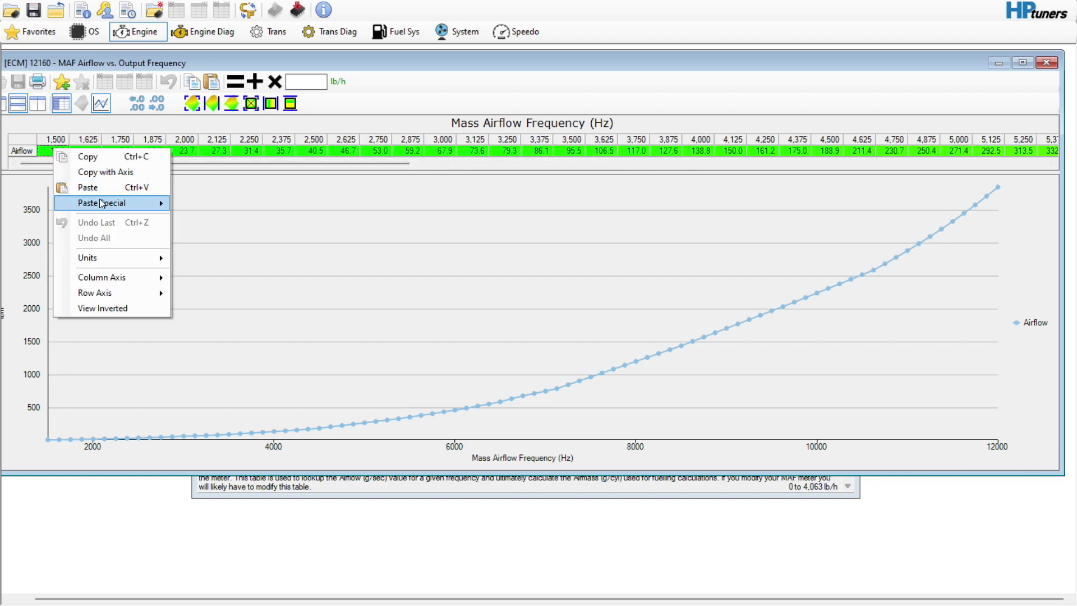
{"action": "mouse_move", "coordinate": [107, 203]}
{"action": "left_click", "coordinate": [248, 250]}
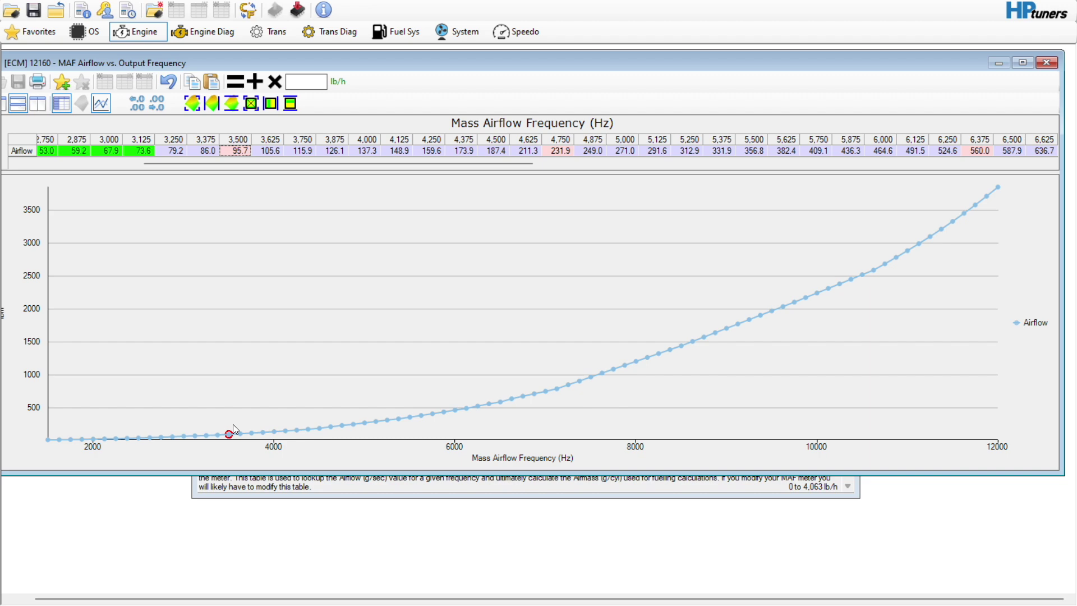
{"action": "left_click_drag", "start_coordinate": [356, 160], "coordinate": [339, 164]}
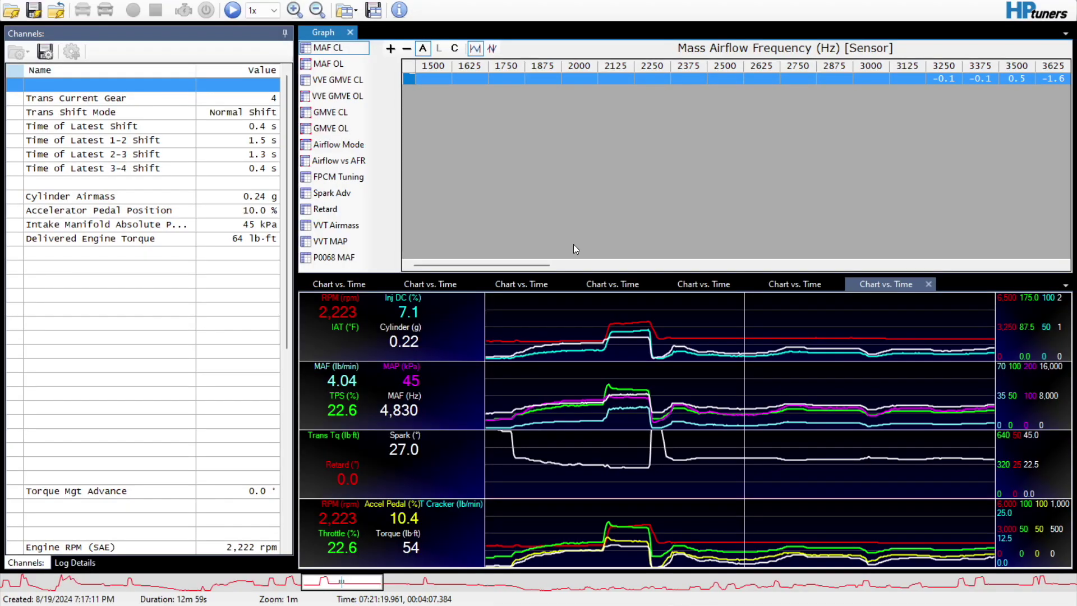
{"action": "left_click_drag", "start_coordinate": [517, 265], "coordinate": [605, 266]}
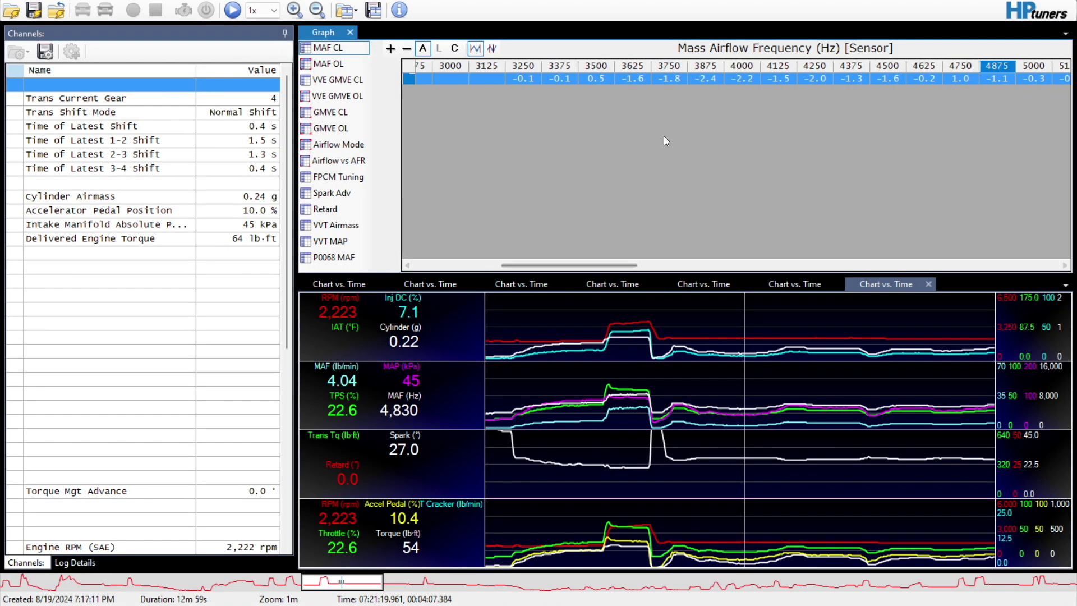
{"action": "left_click", "coordinate": [702, 82]}
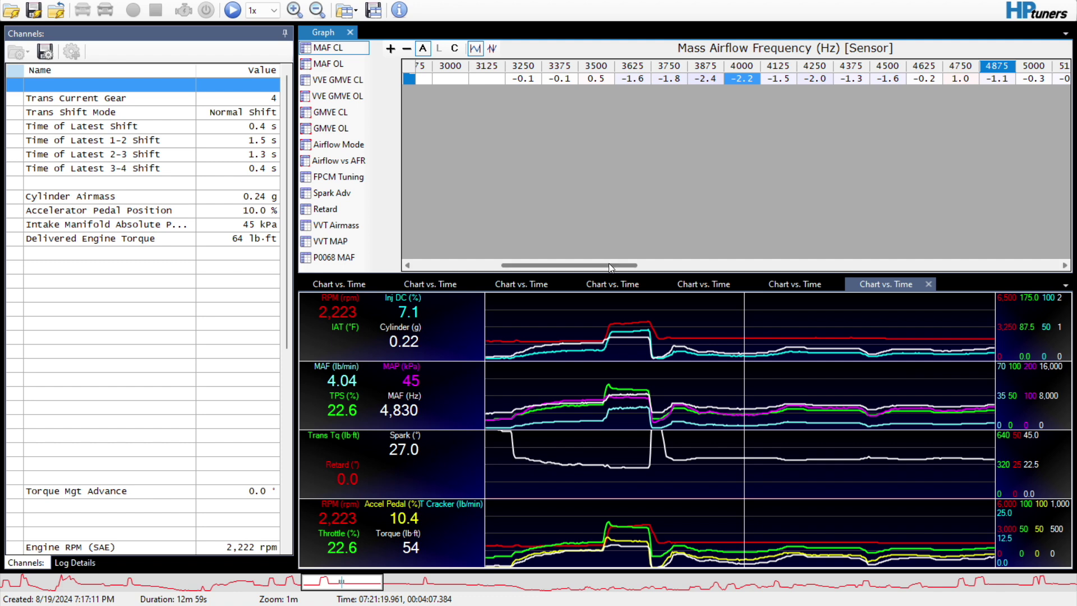
{"action": "left_click_drag", "start_coordinate": [610, 267], "coordinate": [738, 252]}
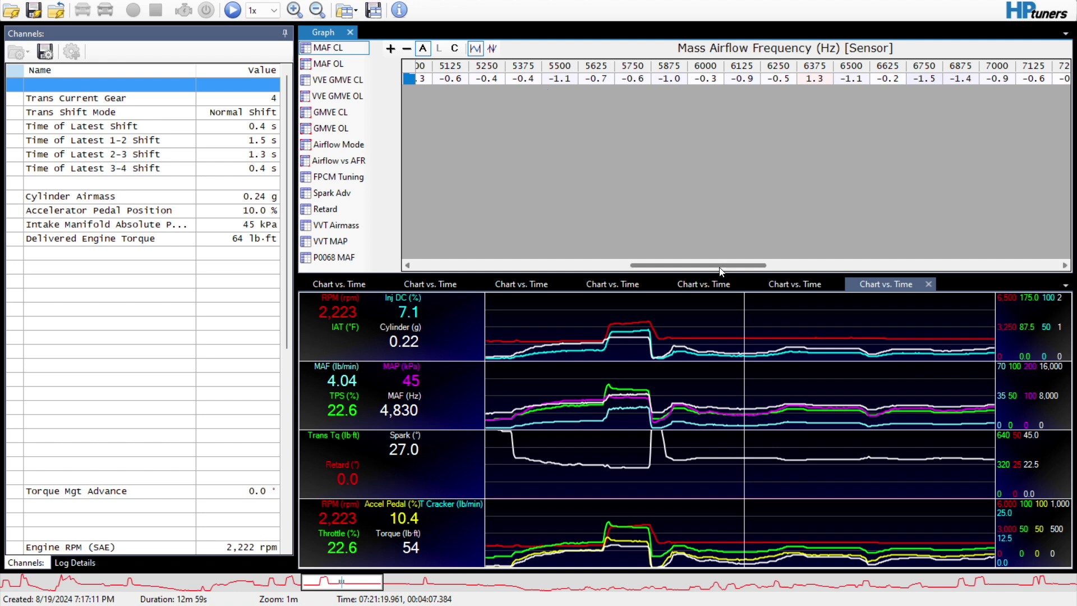
{"action": "left_click_drag", "start_coordinate": [720, 266], "coordinate": [617, 271]}
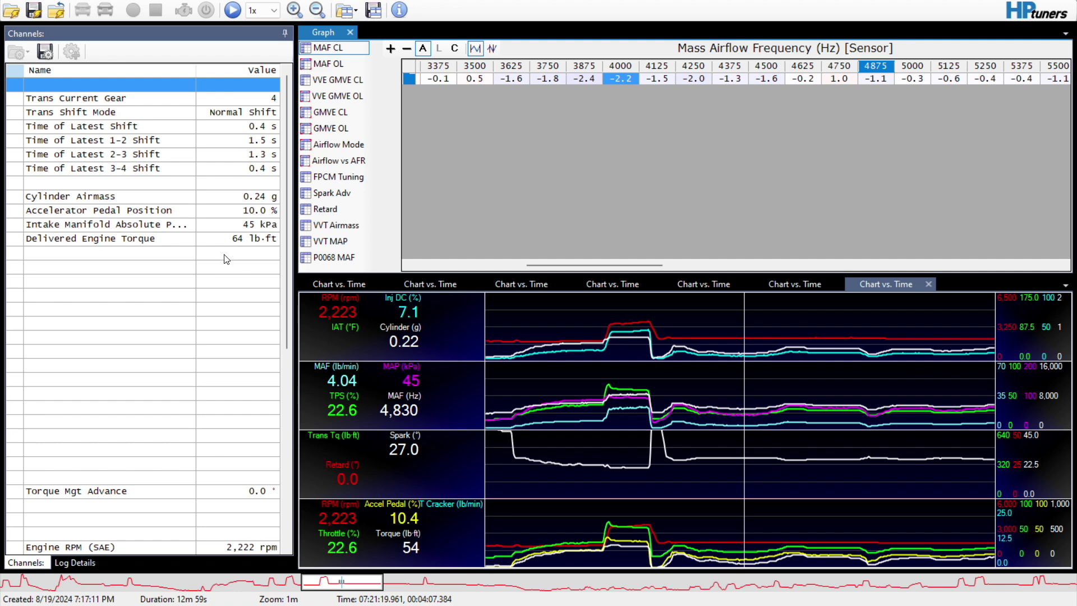
{"action": "scroll", "coordinate": [281, 184], "scroll_direction": "down", "scroll_amount": 8}
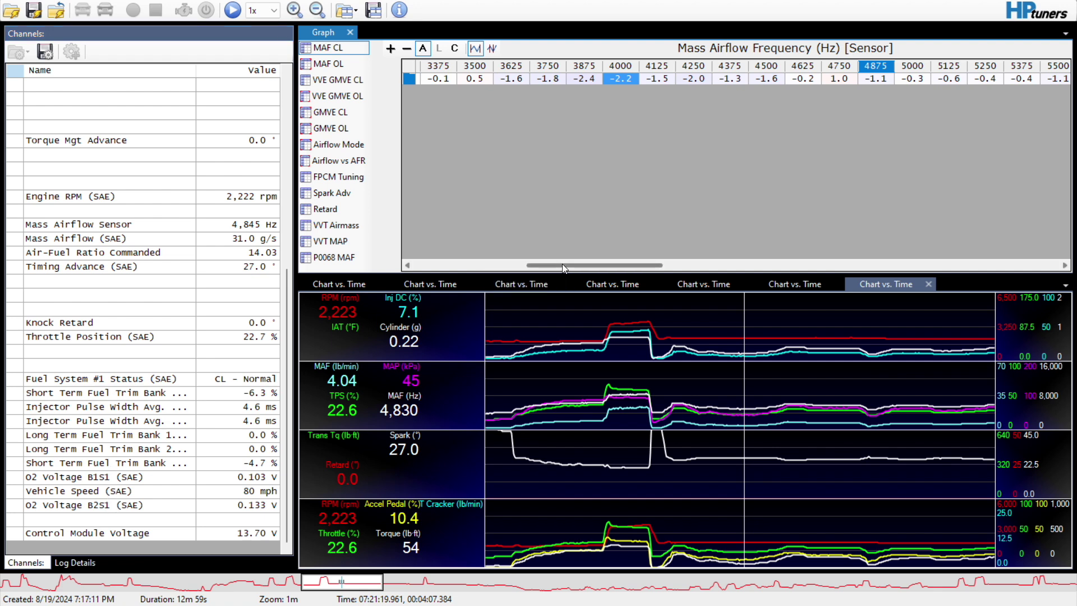
{"action": "left_click_drag", "start_coordinate": [561, 263], "coordinate": [615, 265]}
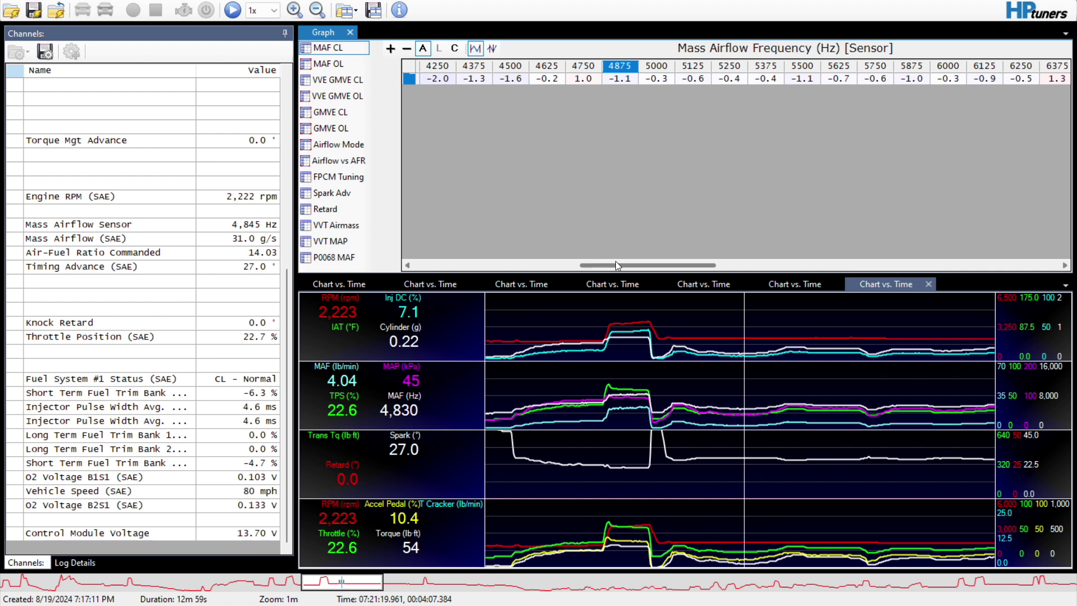
{"action": "left_click_drag", "start_coordinate": [616, 265], "coordinate": [439, 217]}
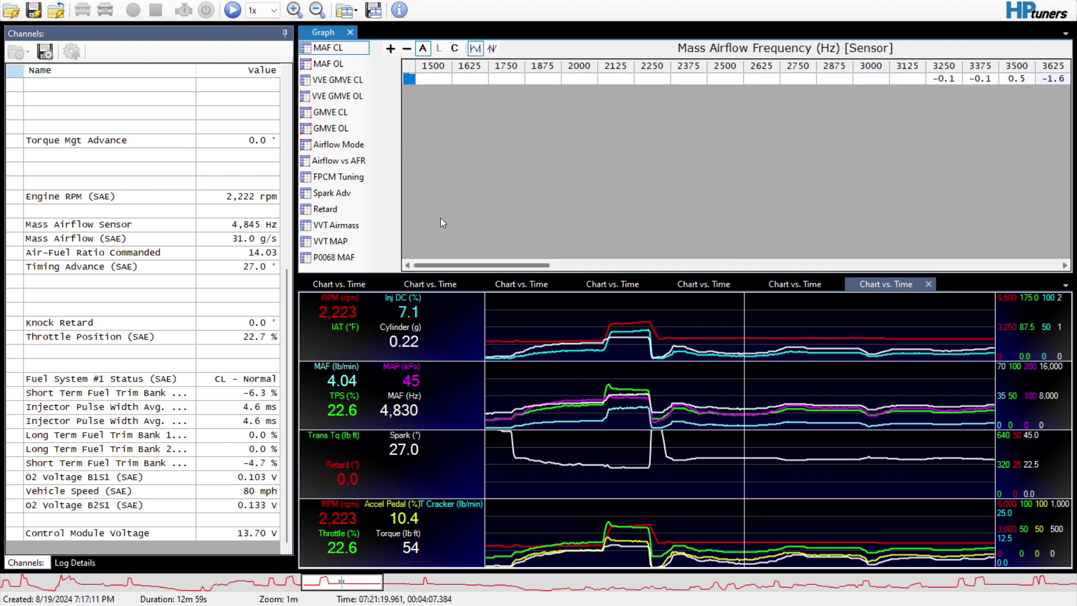
{"action": "left_click_drag", "start_coordinate": [325, 80], "coordinate": [329, 108]}
Show the GMVE CL histogram and inspect its high-rpm rows around the 65 kPa, 6000 rpm cell
{"action": "left_click", "coordinate": [340, 113]}
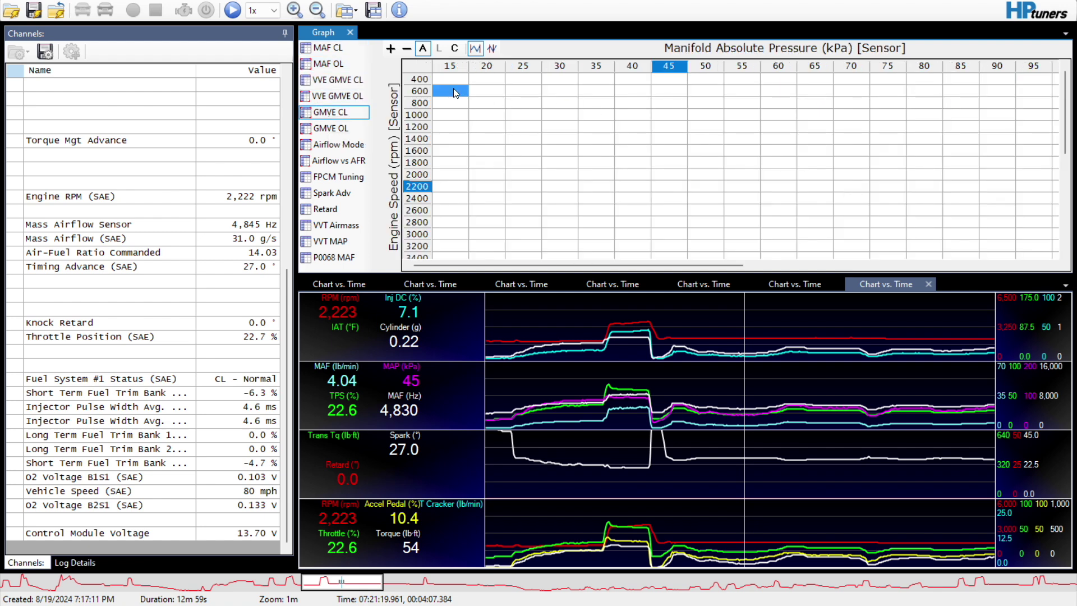
{"action": "left_click_drag", "start_coordinate": [453, 88], "coordinate": [805, 284]}
{"action": "left_click", "coordinate": [815, 198]}
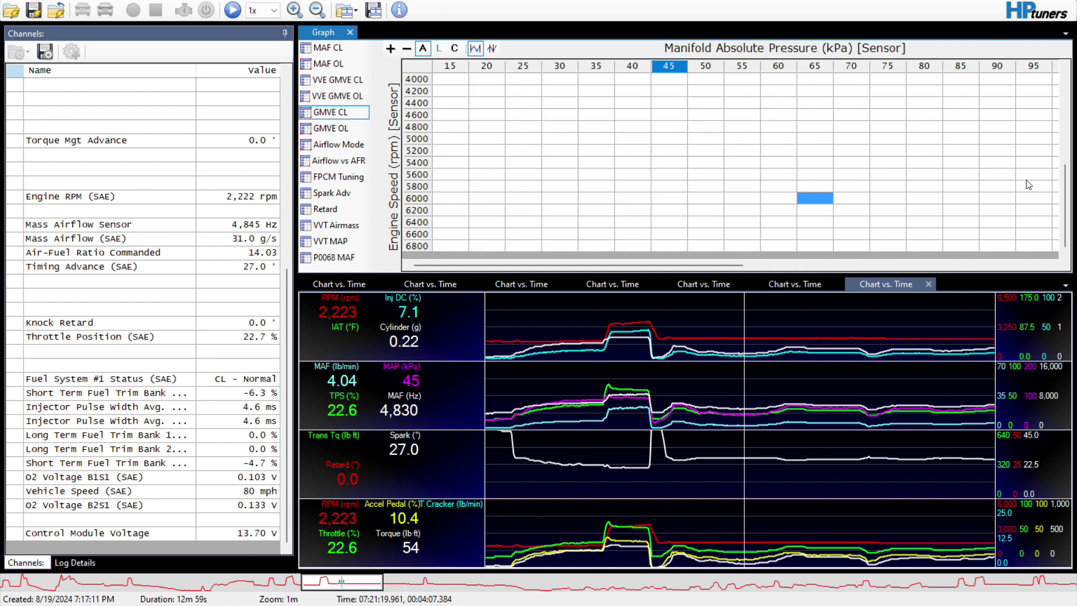
{"action": "left_click_drag", "start_coordinate": [1064, 192], "coordinate": [1064, 98]}
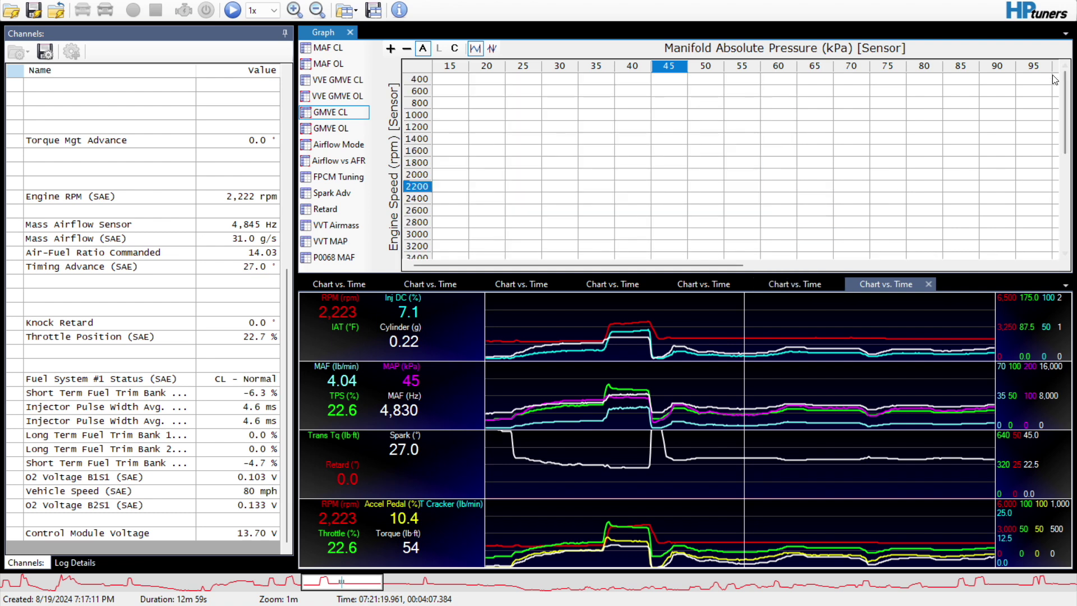
Switch back to the MAF CL Mass Airflow Frequency histogram
{"action": "left_click", "coordinate": [317, 48]}
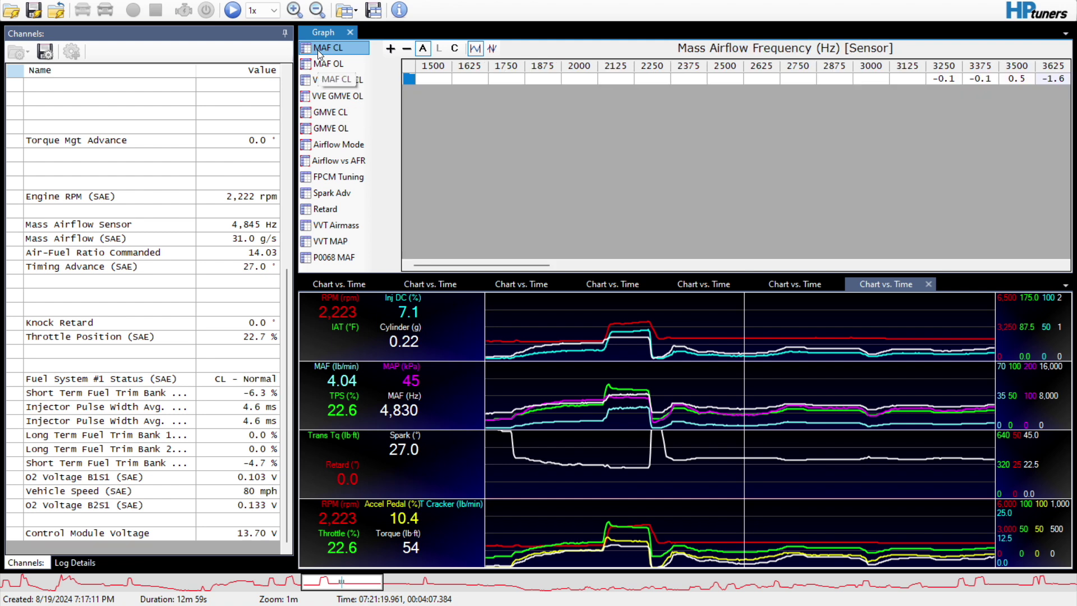